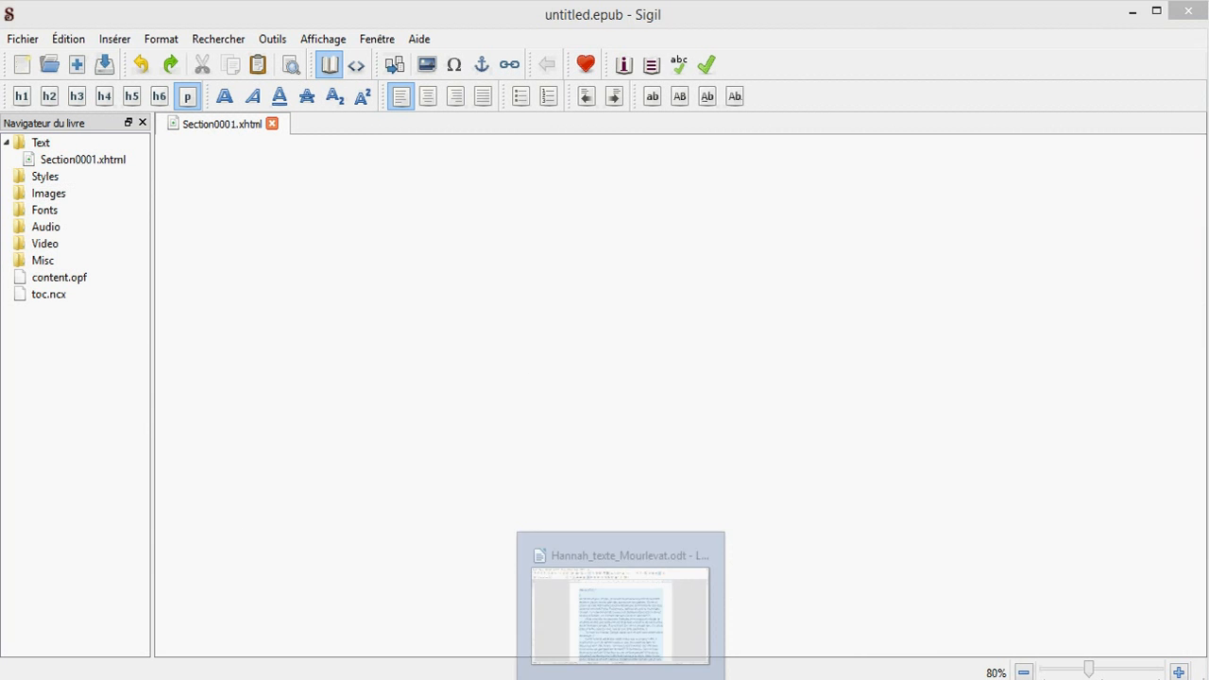
# Copy the prologue text from Hannah_texte_Mourlevat.odt in LibreOffice Writer and paste it into the empty Section0001.xhtml in Sigil.
pyautogui.click(626, 577)
pyautogui.scroll(-4, 638, 610)
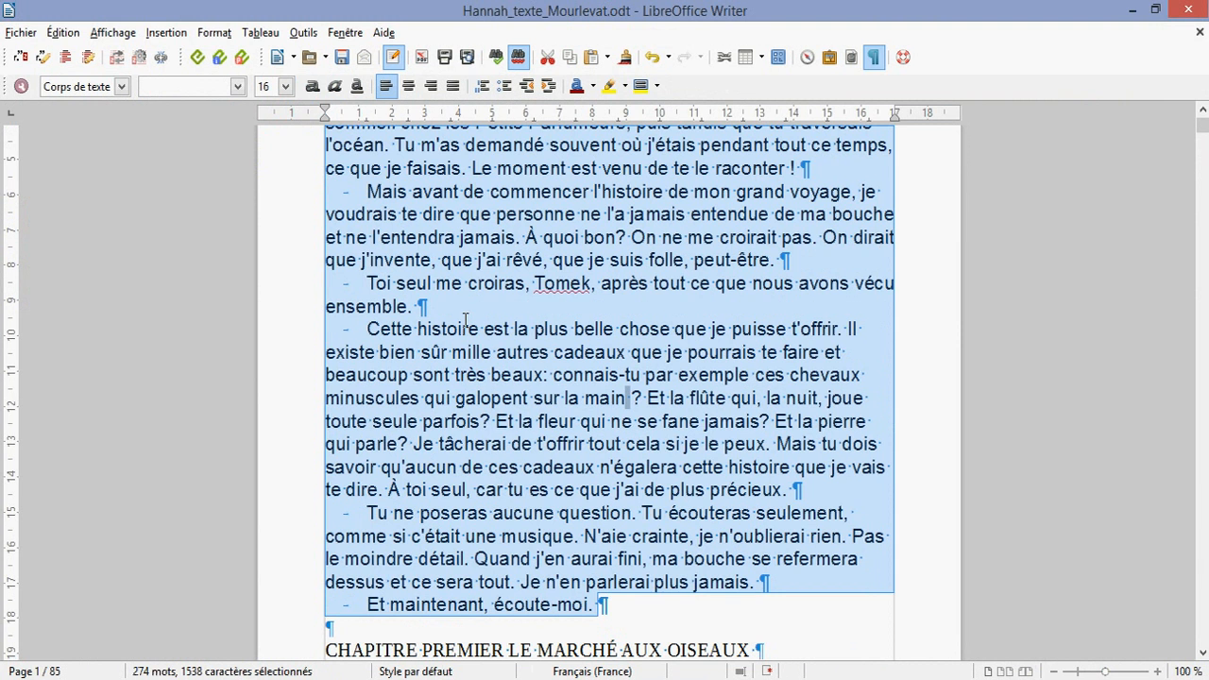
pyautogui.moveTo(640, 611); pyautogui.dragTo(305, 224)
pyautogui.scroll(4, 403, 352)
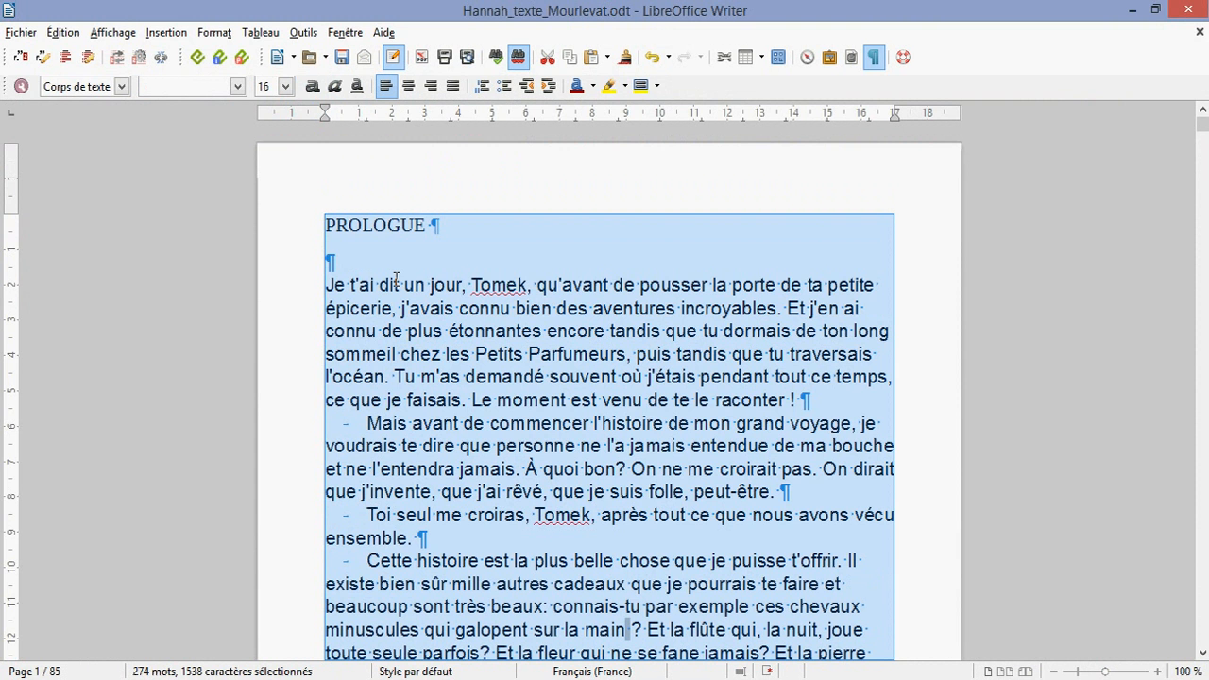
pyautogui.click(1132, 10)
pyautogui.rightClick(226, 184)
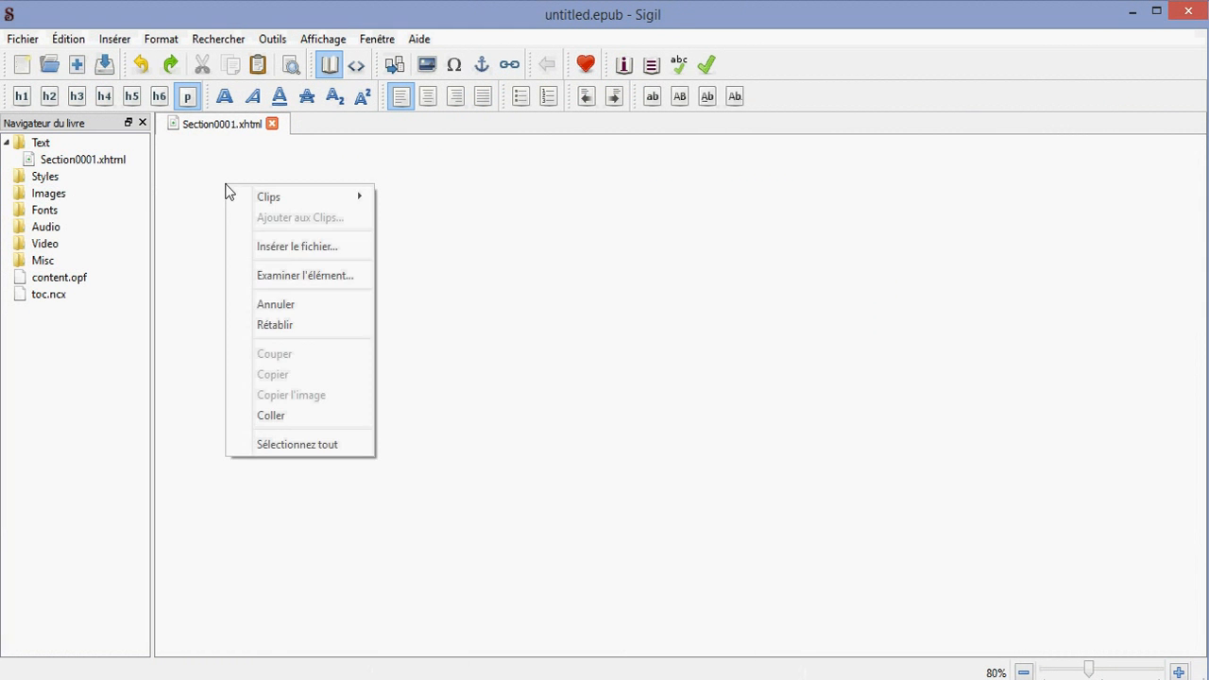
pyautogui.click(271, 414)
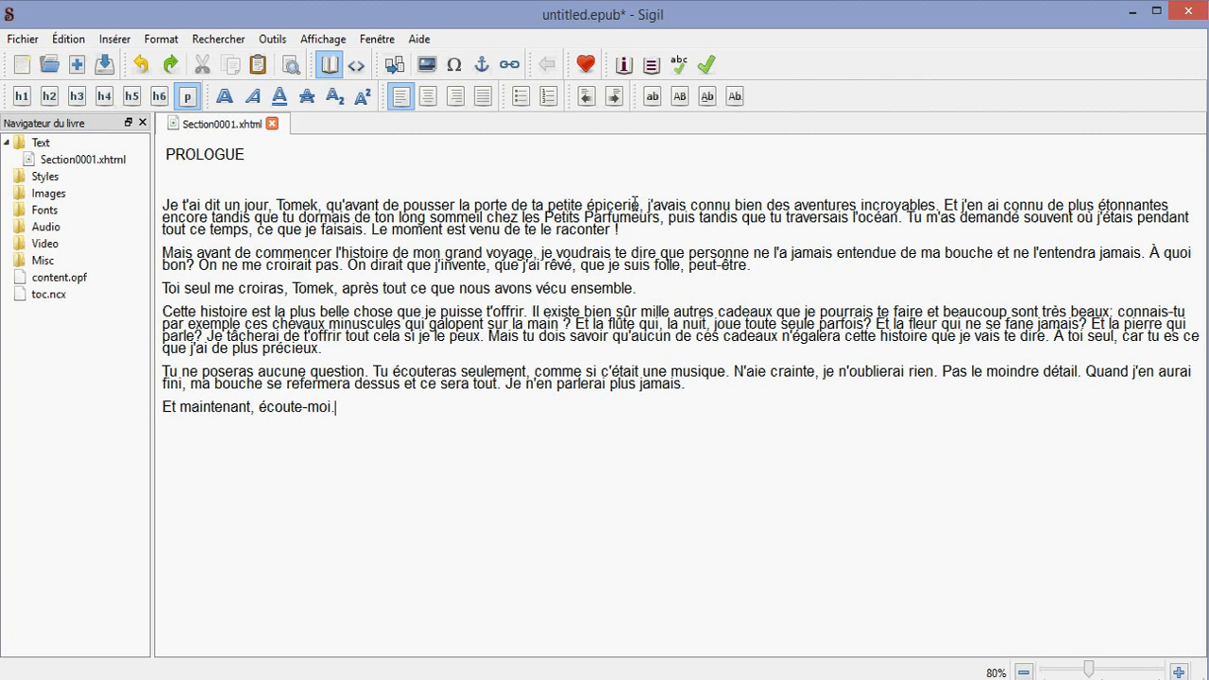
# Select the word "épicerie" in the first paragraph and copy the address of the French Wikipedia article Épicerie from the browser.
pyautogui.moveTo(641, 204); pyautogui.dragTo(582, 204)
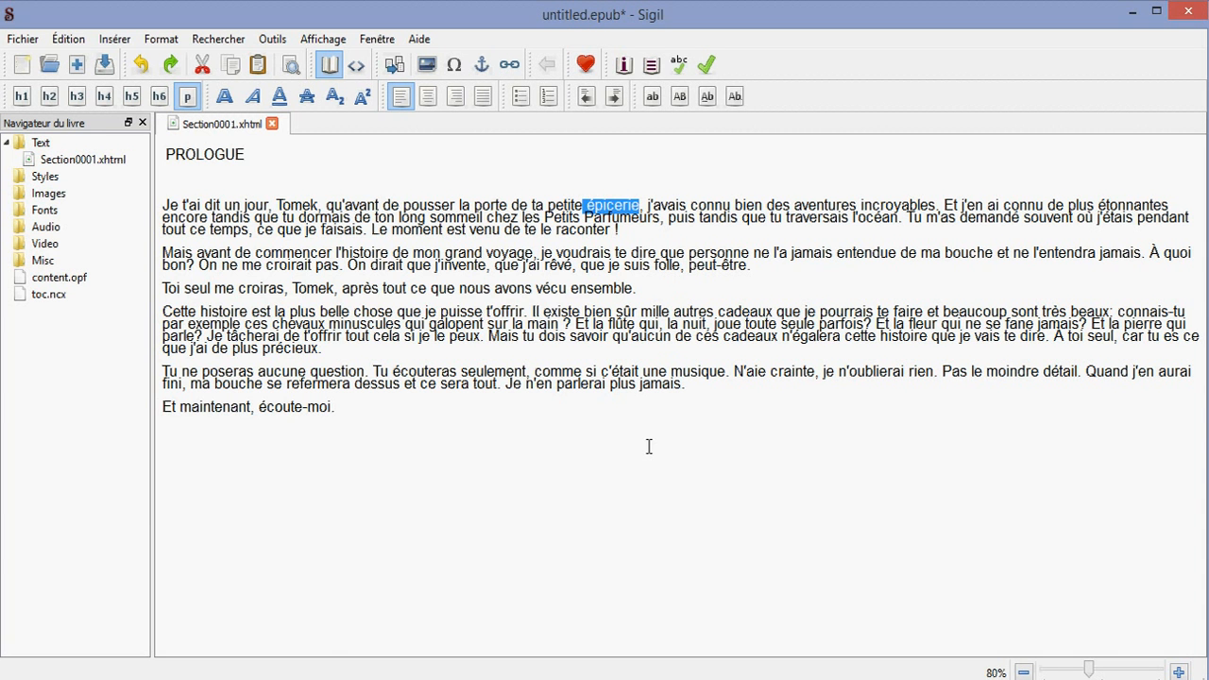
pyautogui.click(319, 679)
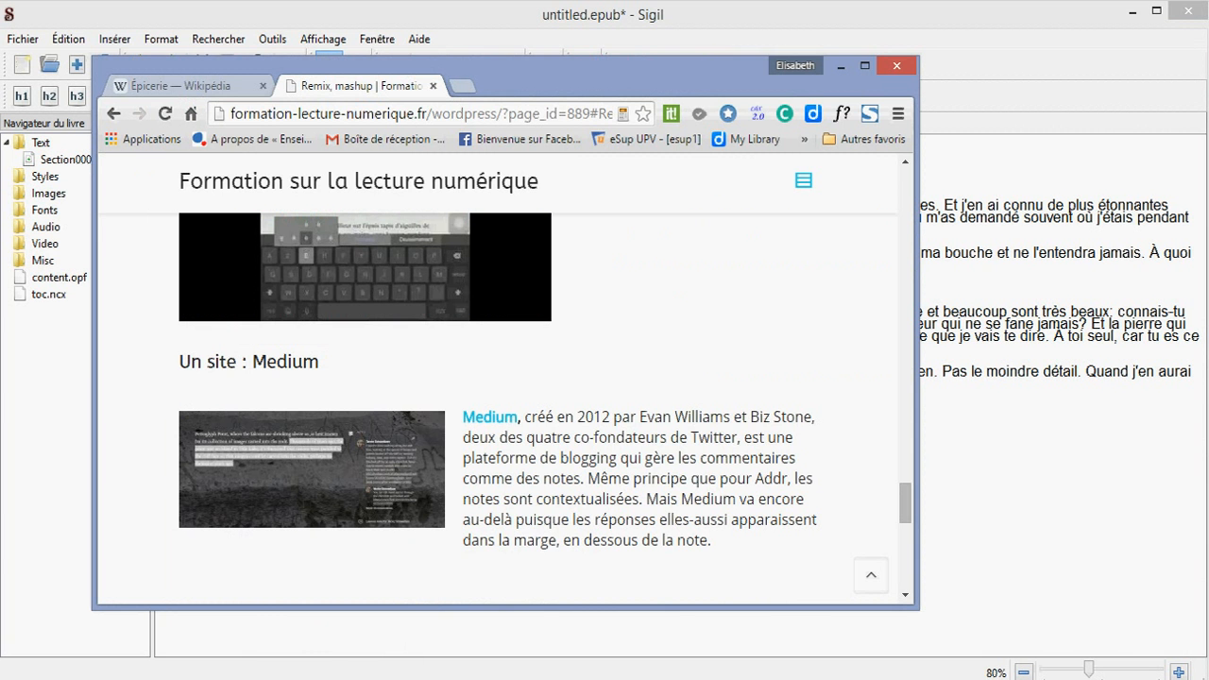
pyautogui.click(179, 86)
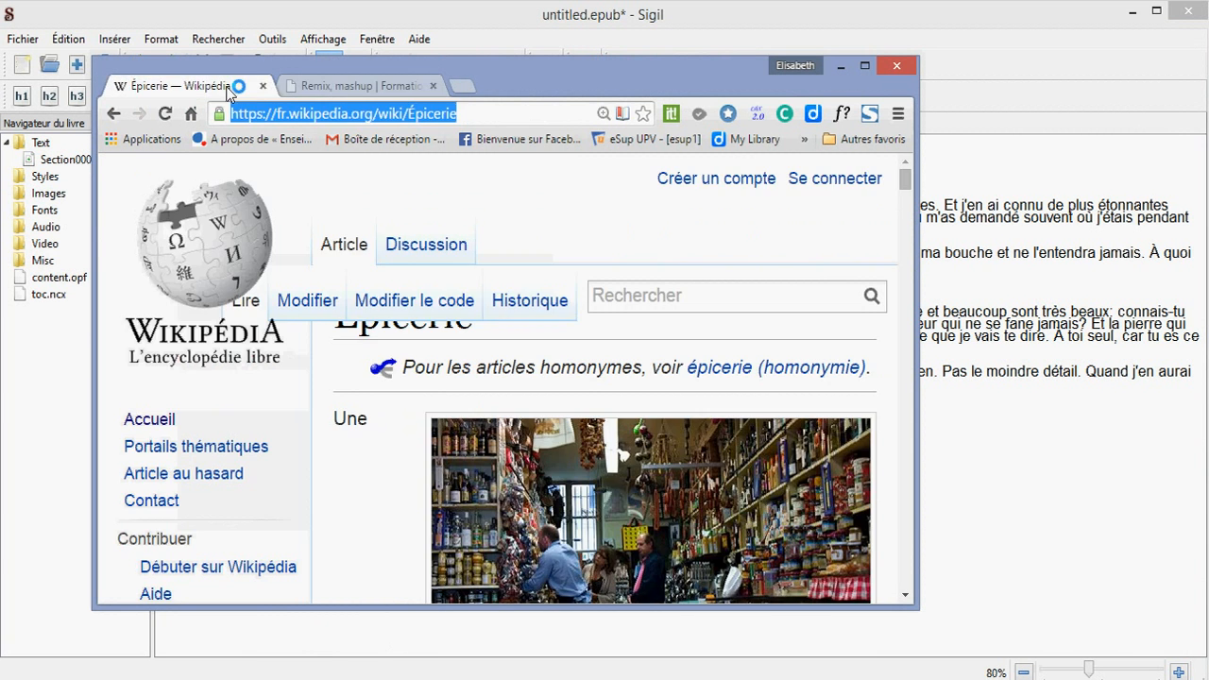
pyautogui.moveTo(461, 113); pyautogui.dragTo(232, 114)
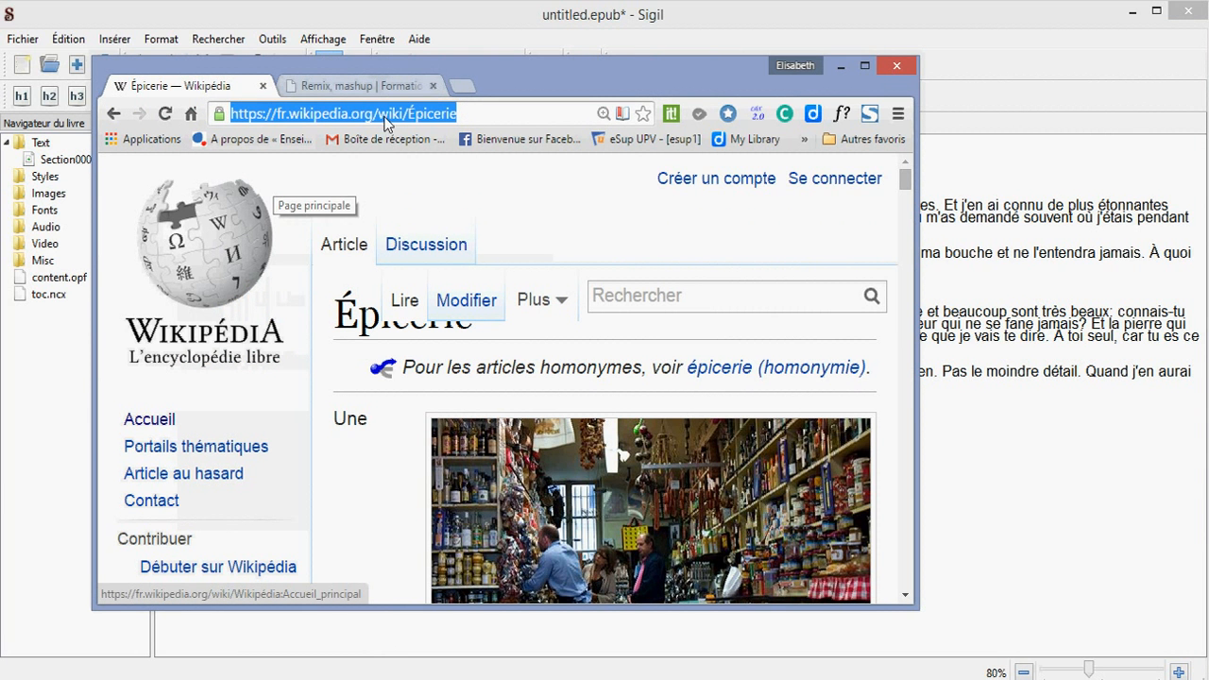
pyautogui.click(840, 66)
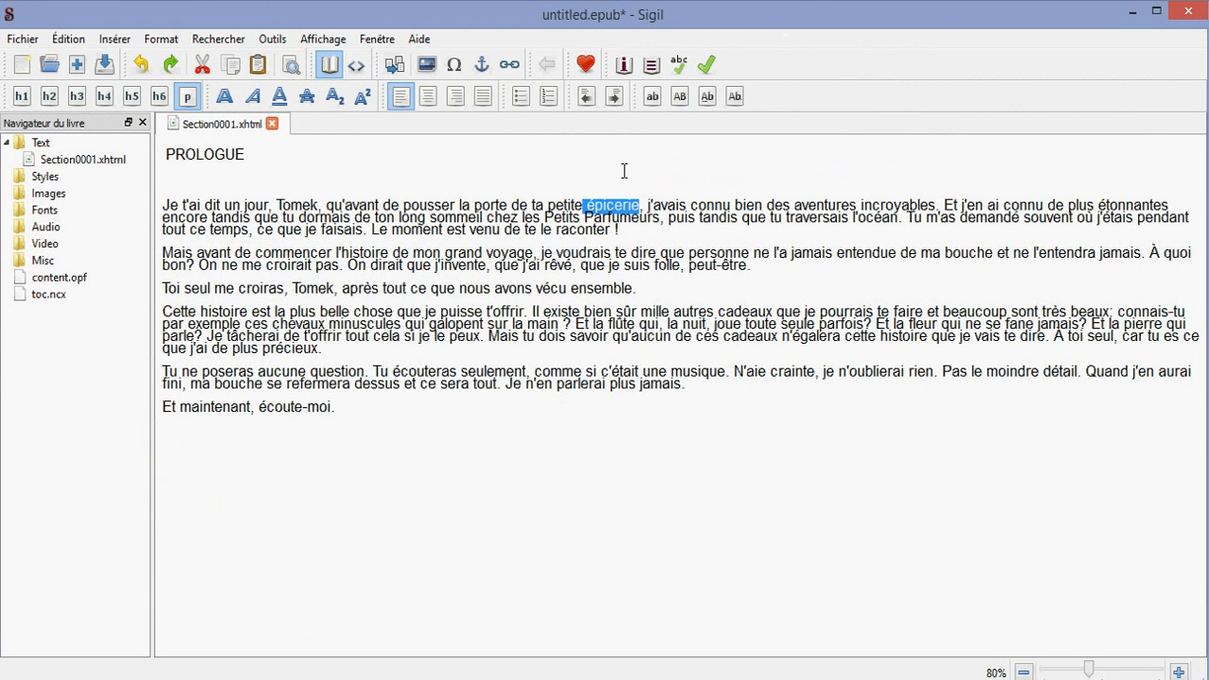
pyautogui.click(510, 64)
pyautogui.click(318, 586)
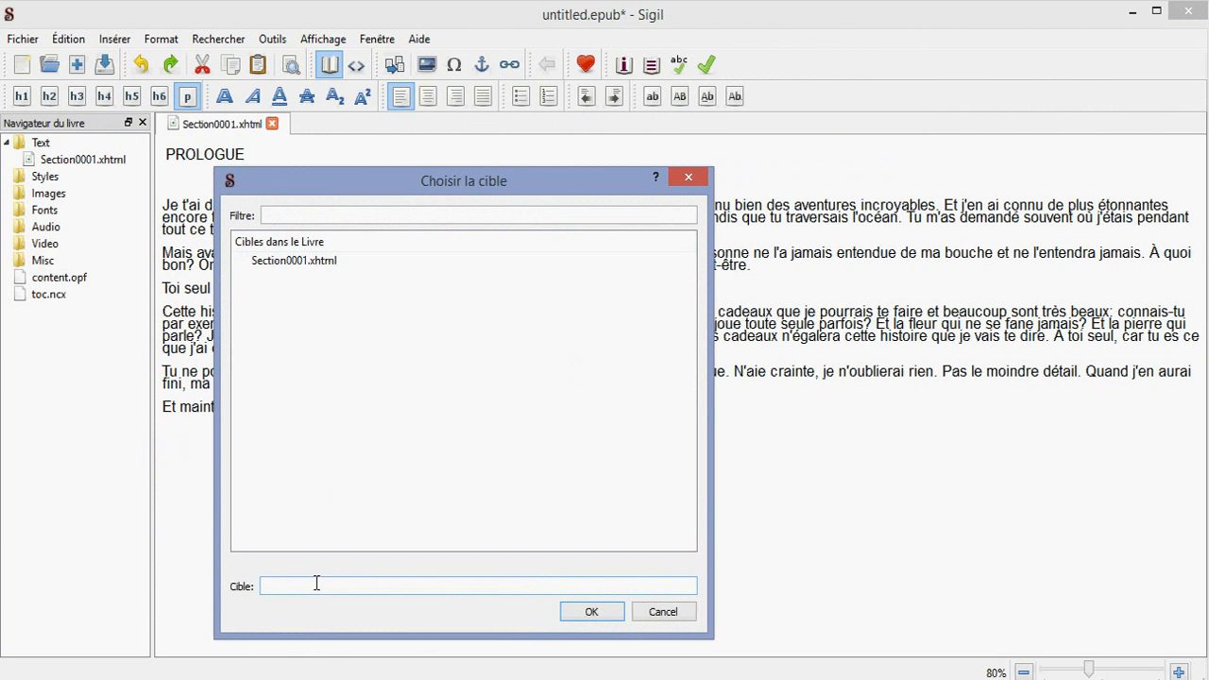
pyautogui.write('https://fr.wikipedia.org/wiki/%C3%89picerie')
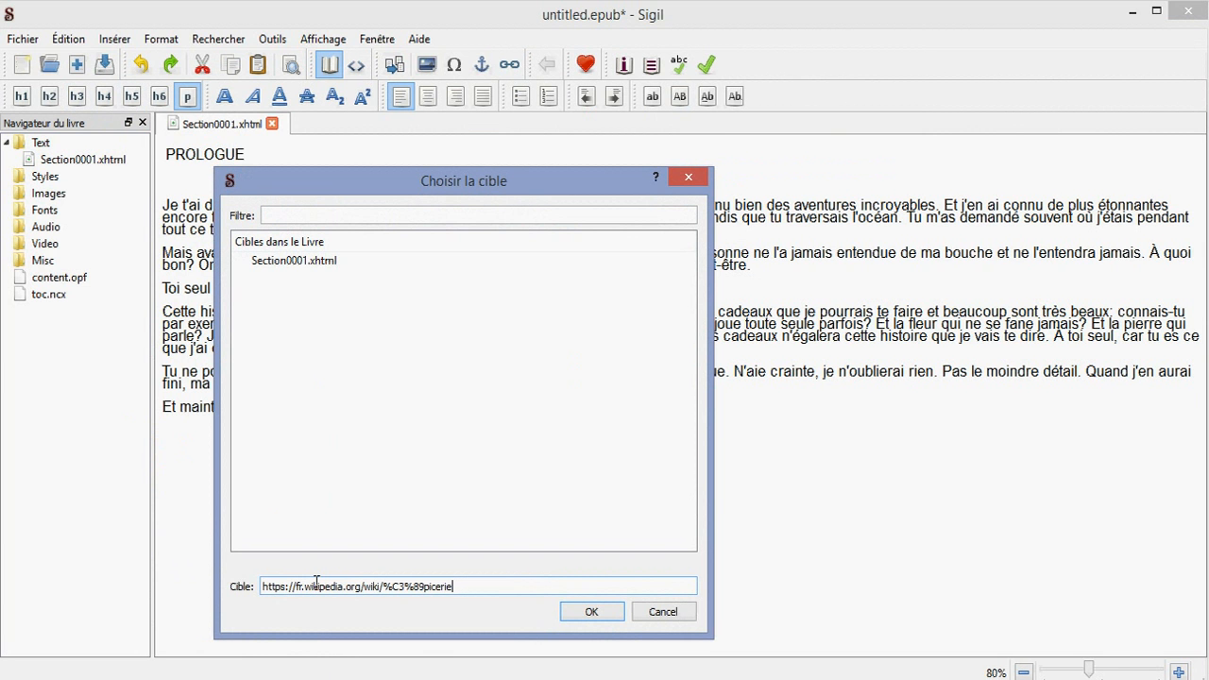
pyautogui.click(590, 611)
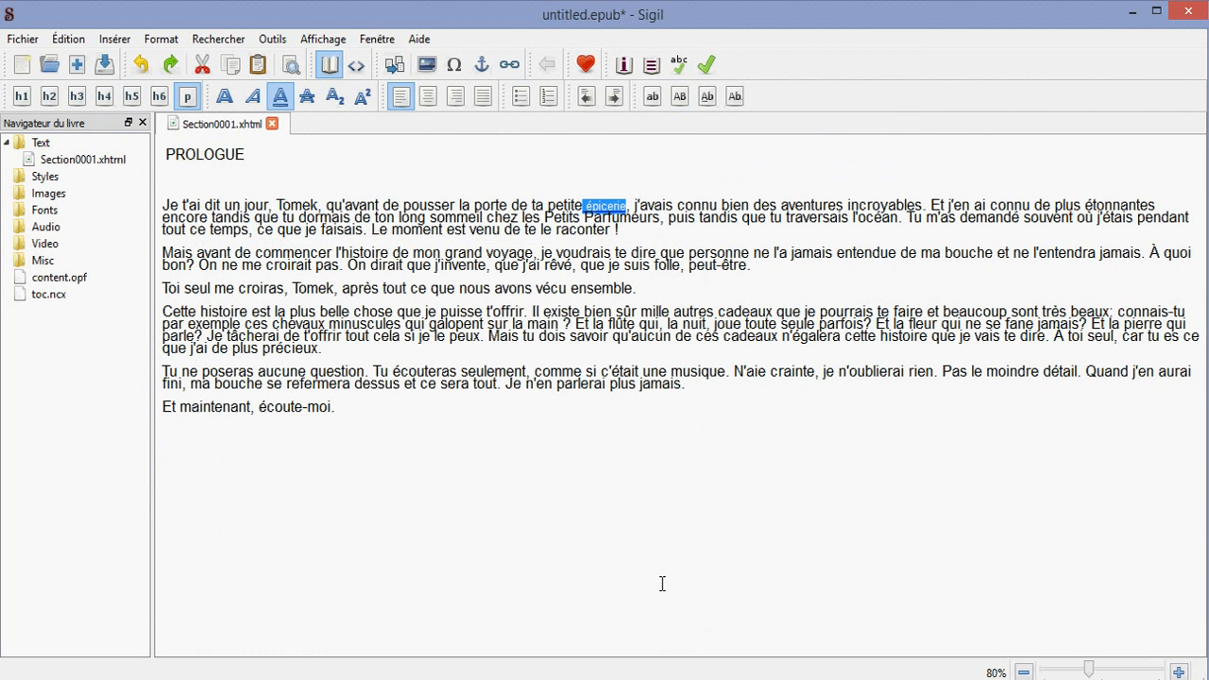
pyautogui.click(661, 583)
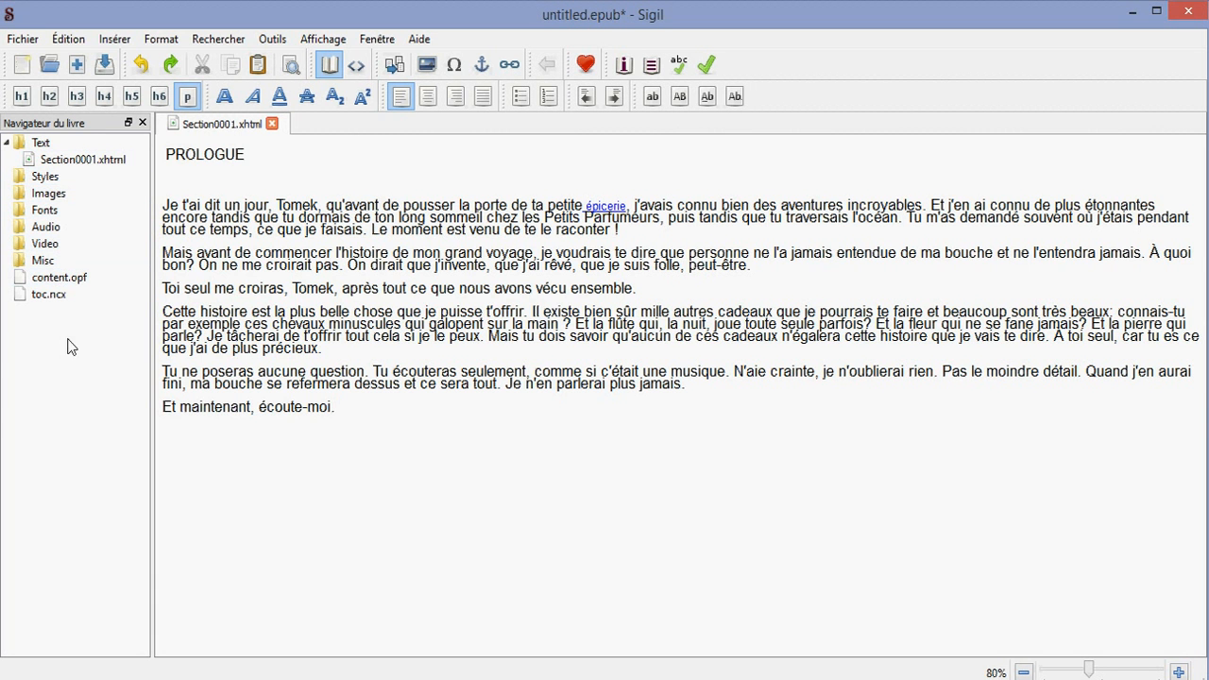
# Add the existing file 1_Lilas.JPG from the Dessins_ebook folder to the book's Images folder and expand that folder.
pyautogui.click(40, 197)
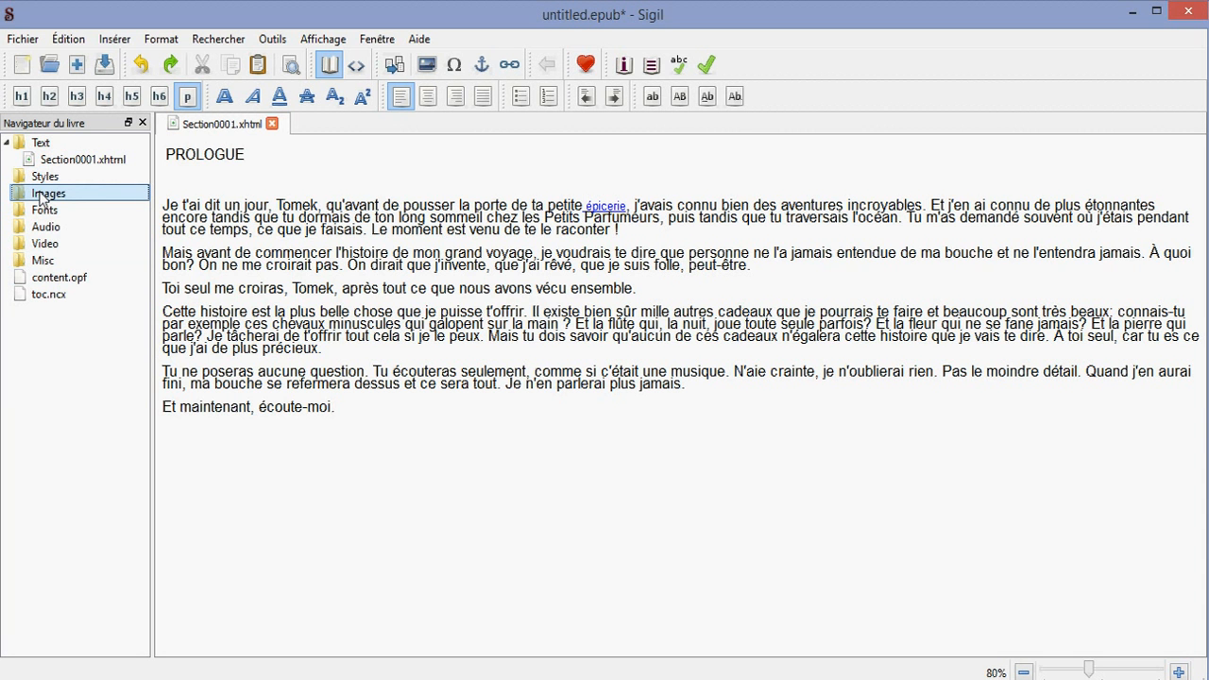
pyautogui.rightClick(41, 198)
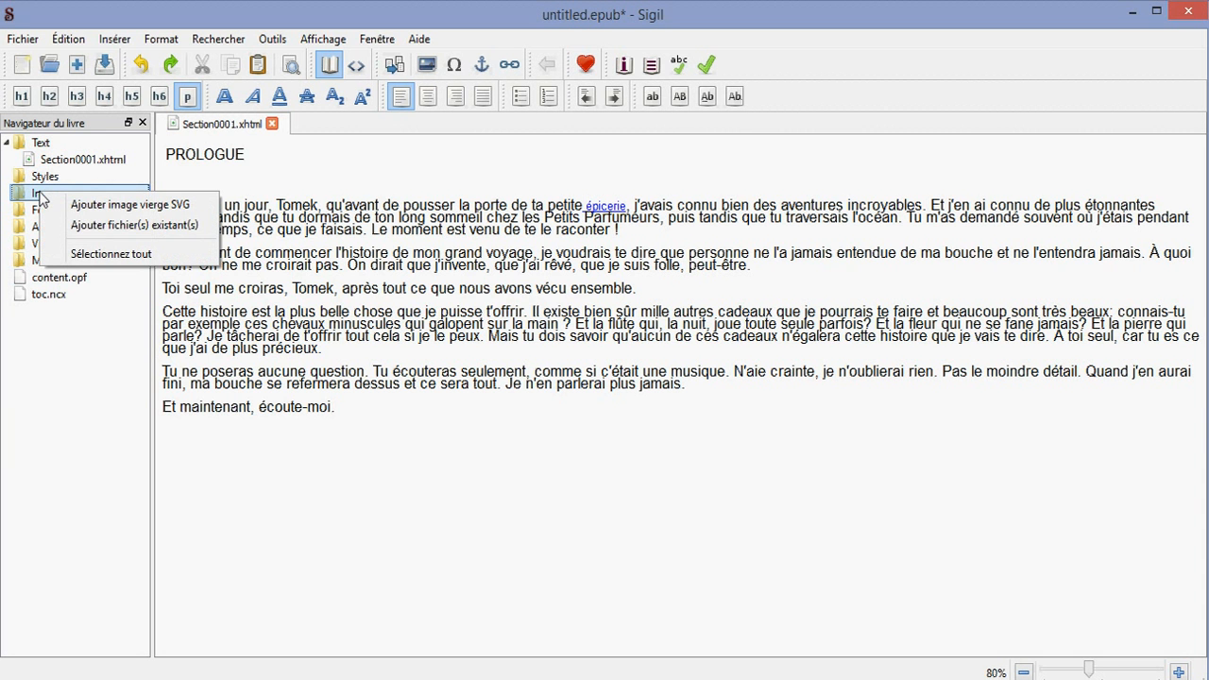
pyautogui.click(92, 228)
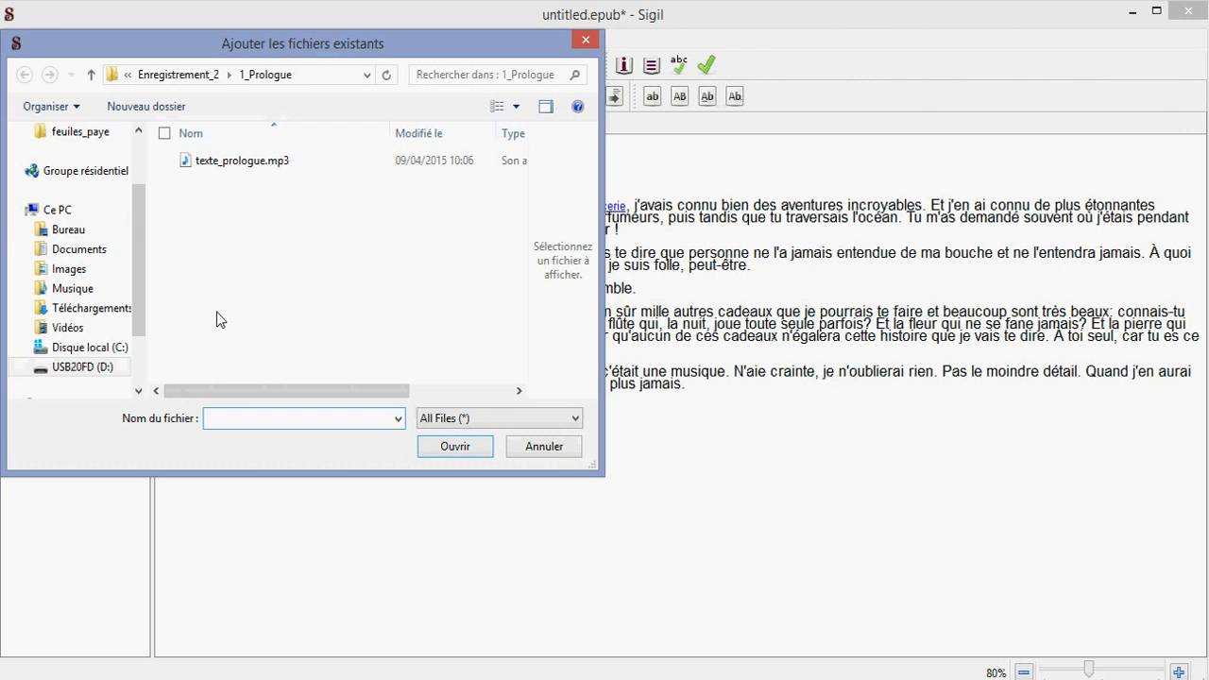
pyautogui.click(92, 75)
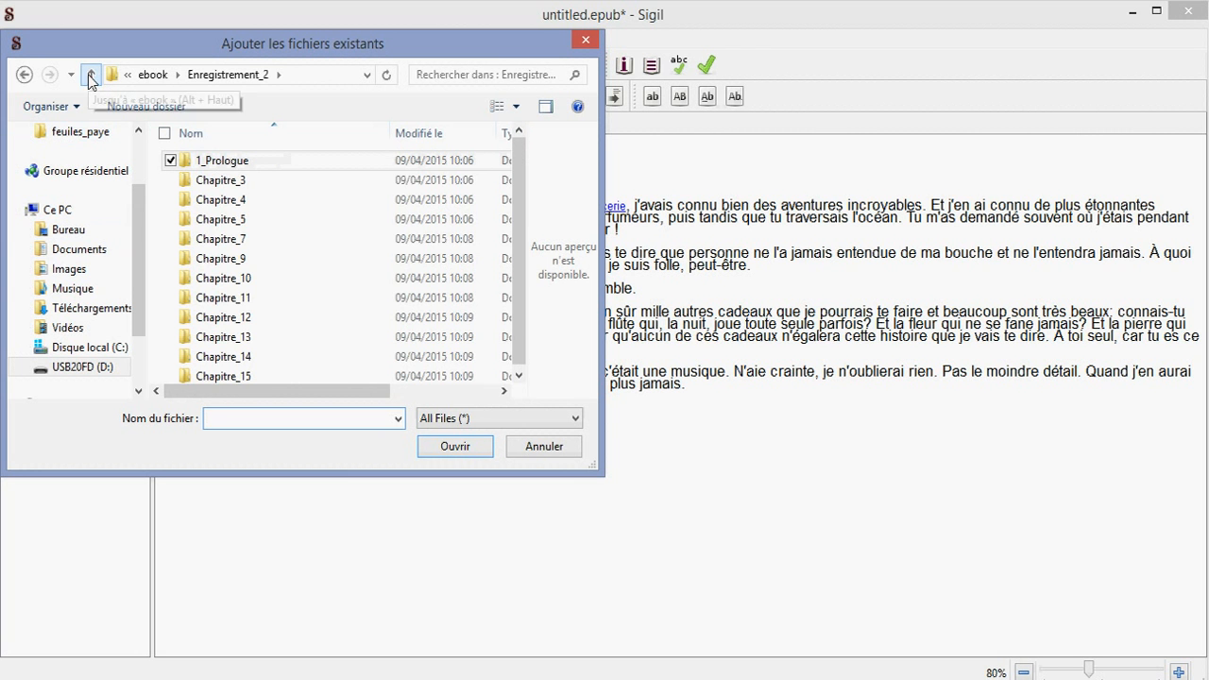
pyautogui.click(92, 75)
pyautogui.doubleClick(198, 199)
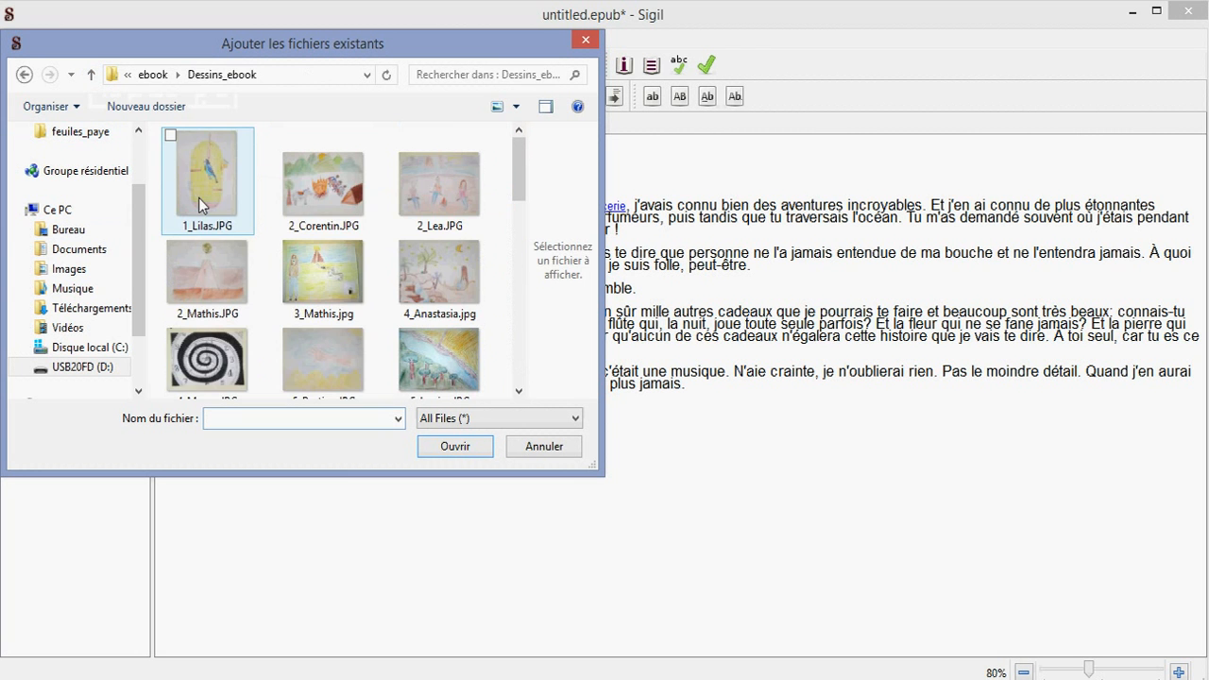
pyautogui.click(250, 209)
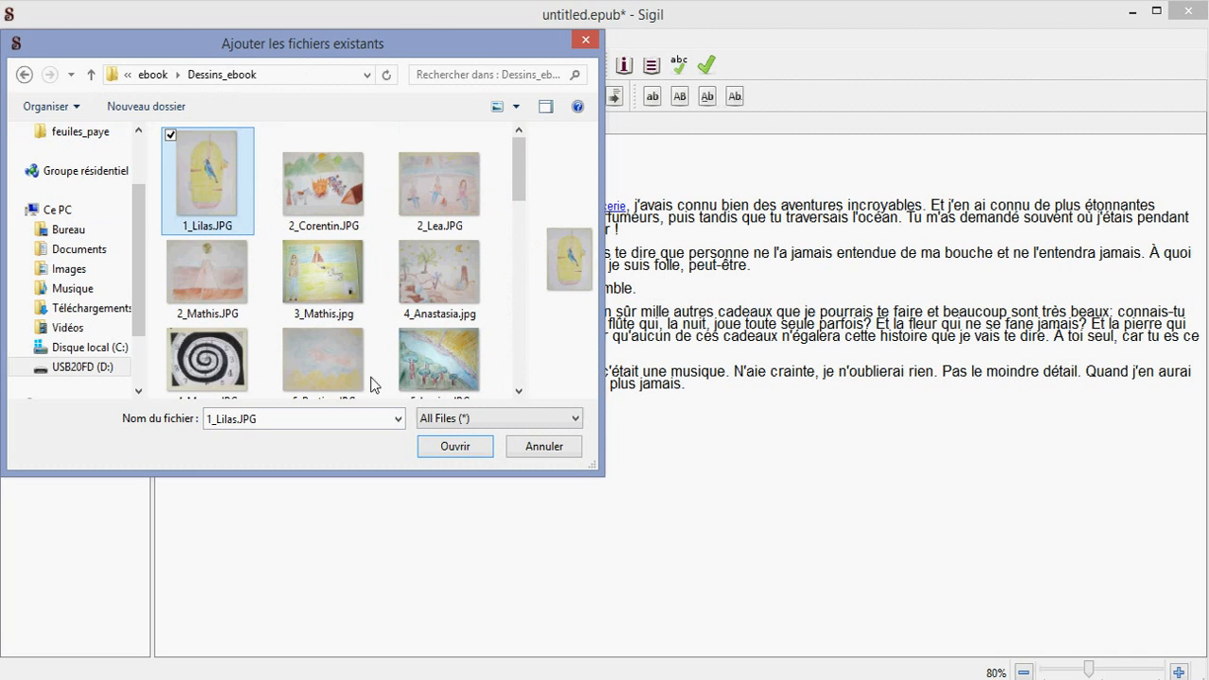
pyautogui.click(455, 446)
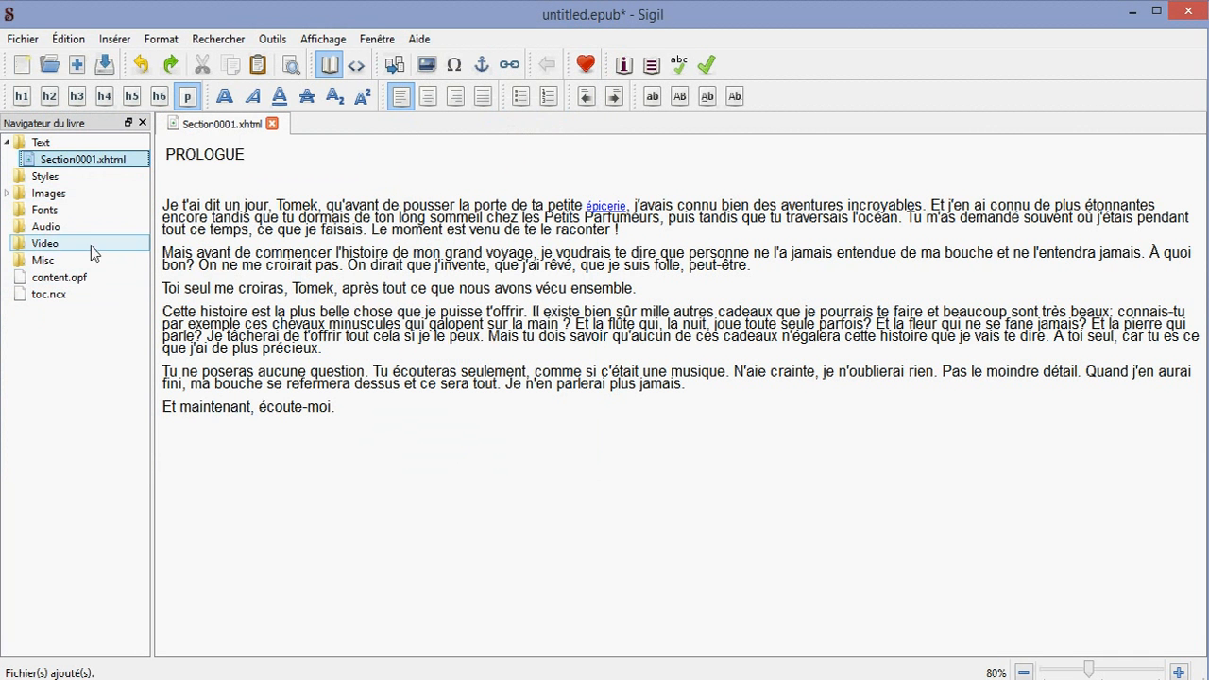
pyautogui.doubleClick(60, 196)
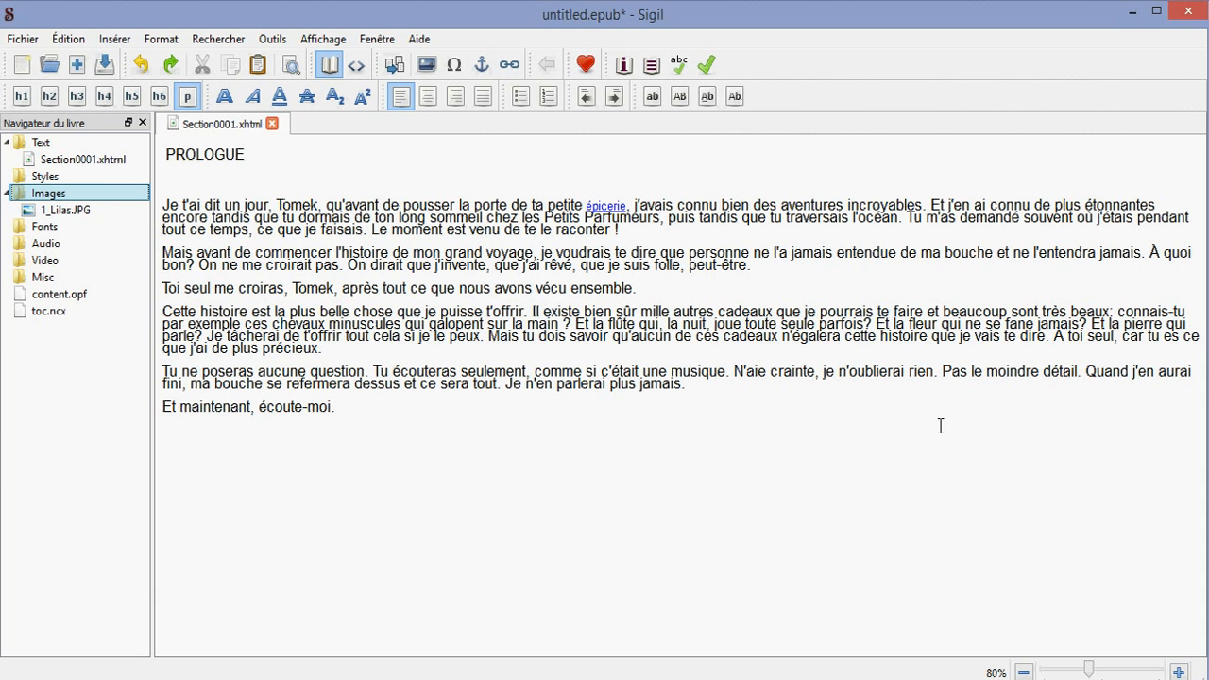
# Add two empty paragraphs after the one ending in "peut-être." and insert the image 1_Lilas.JPG there.
pyautogui.click(772, 269)
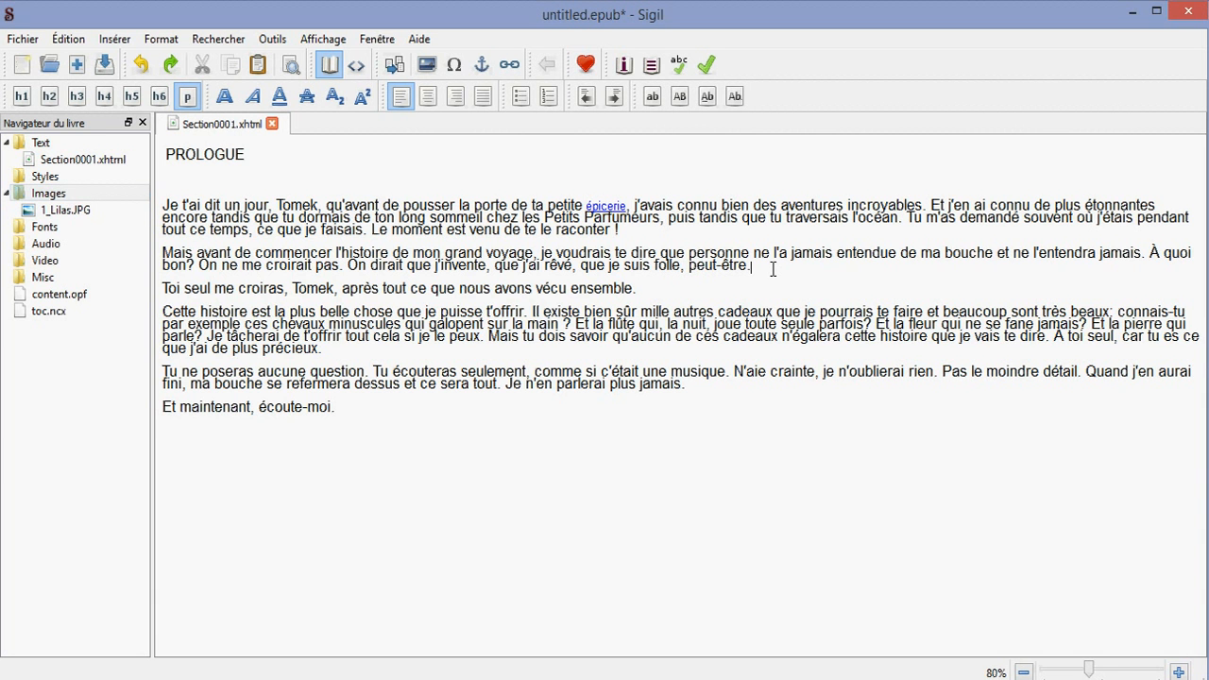
pyautogui.press('Return')
pyautogui.press('Return')
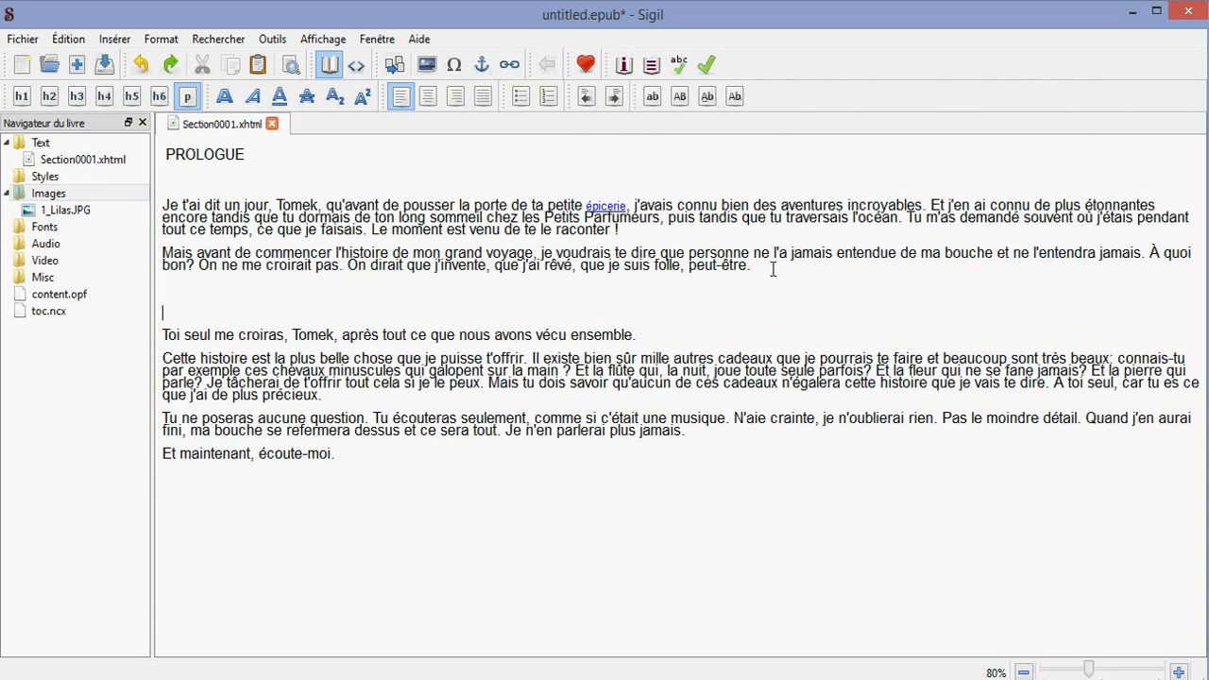
pyautogui.click(181, 286)
pyautogui.click(113, 42)
pyautogui.click(144, 95)
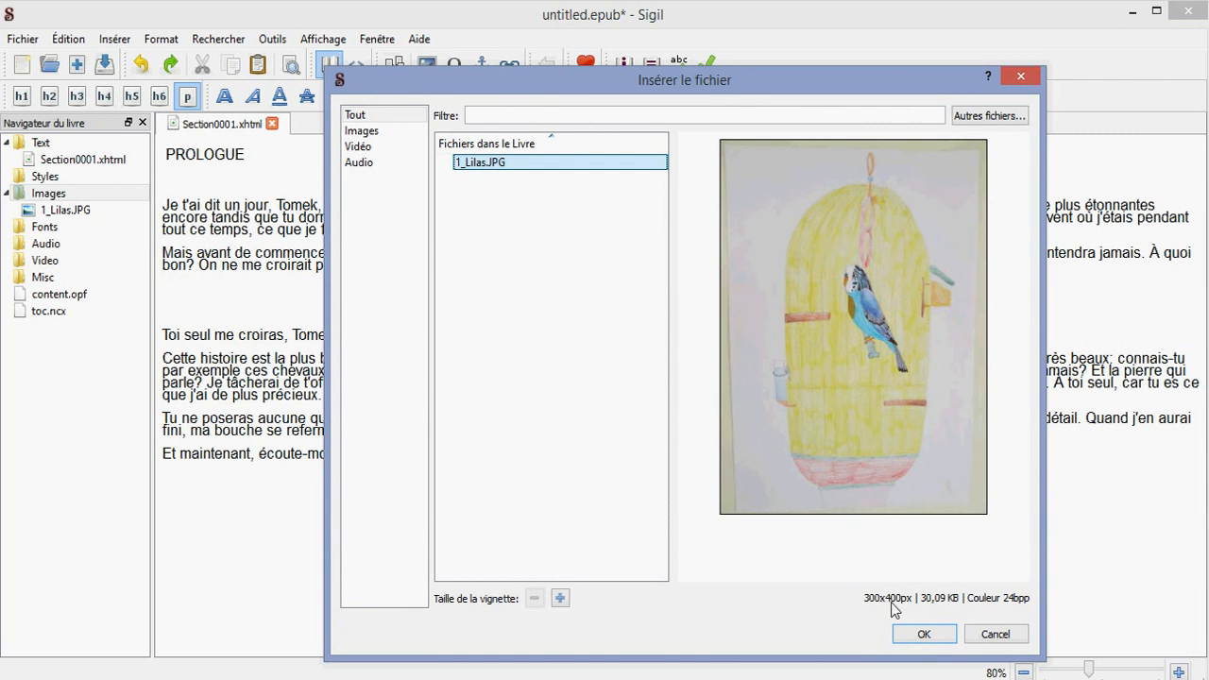
pyautogui.click(921, 631)
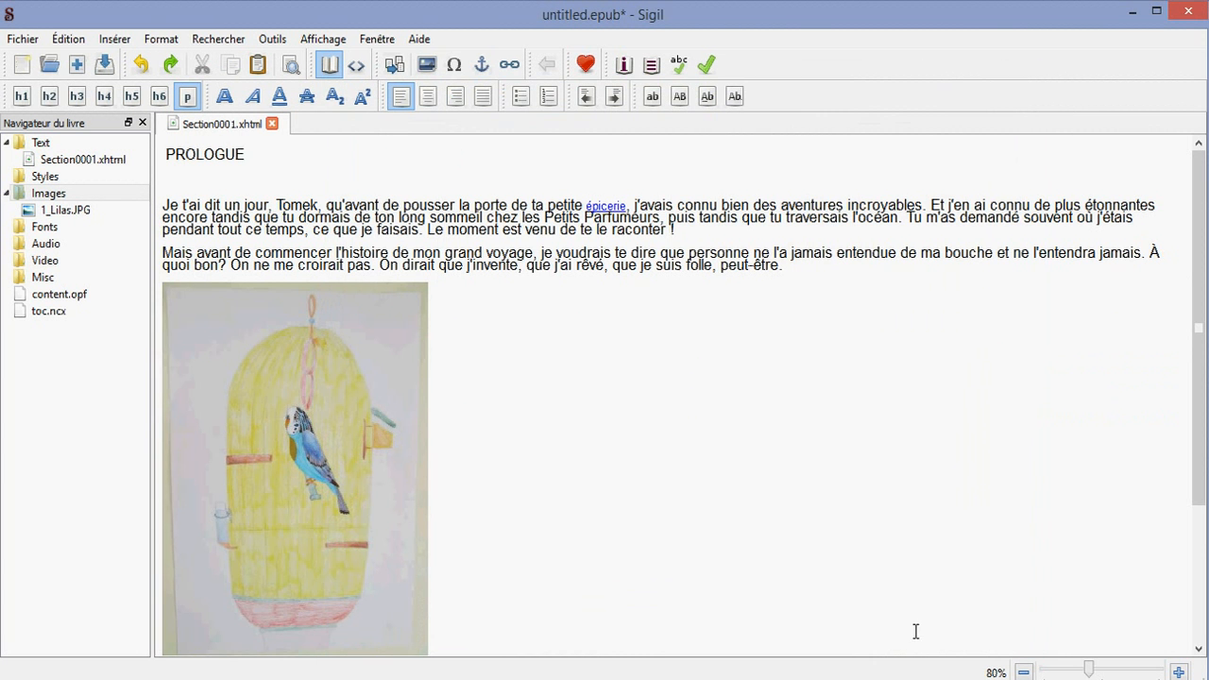
# Try right alignment on the inserted birdcage image and leave it centred on the page.
pyautogui.scroll(-1, 587, 443)
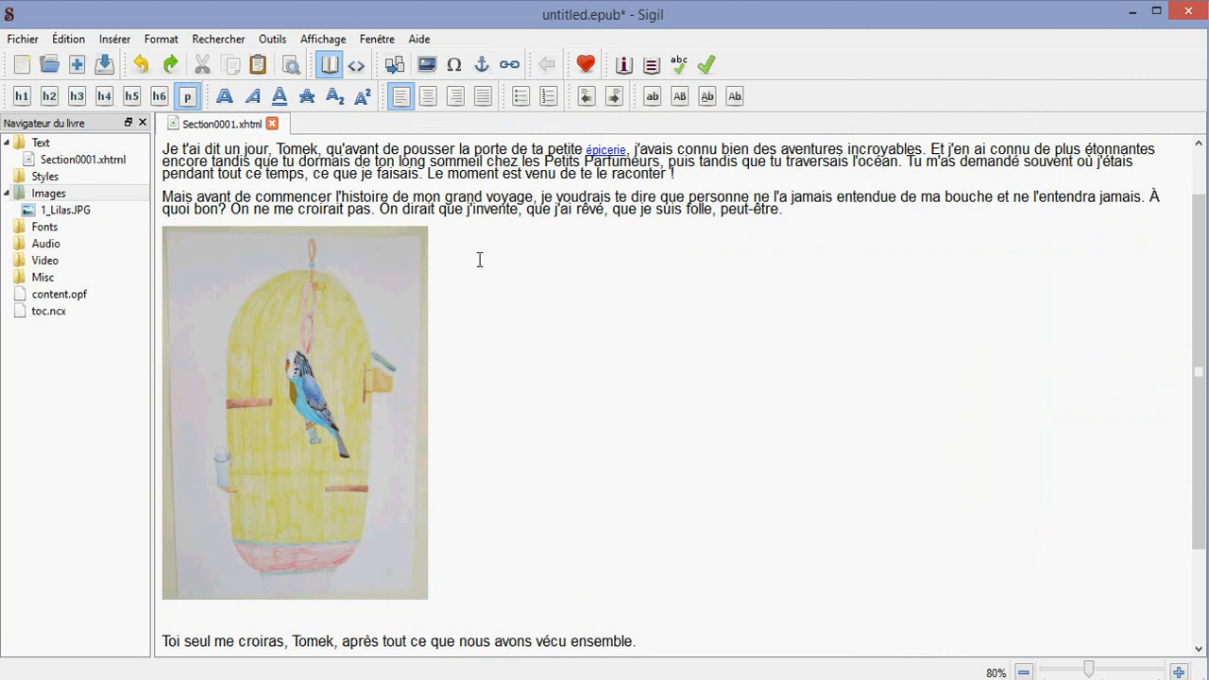
pyautogui.click(429, 97)
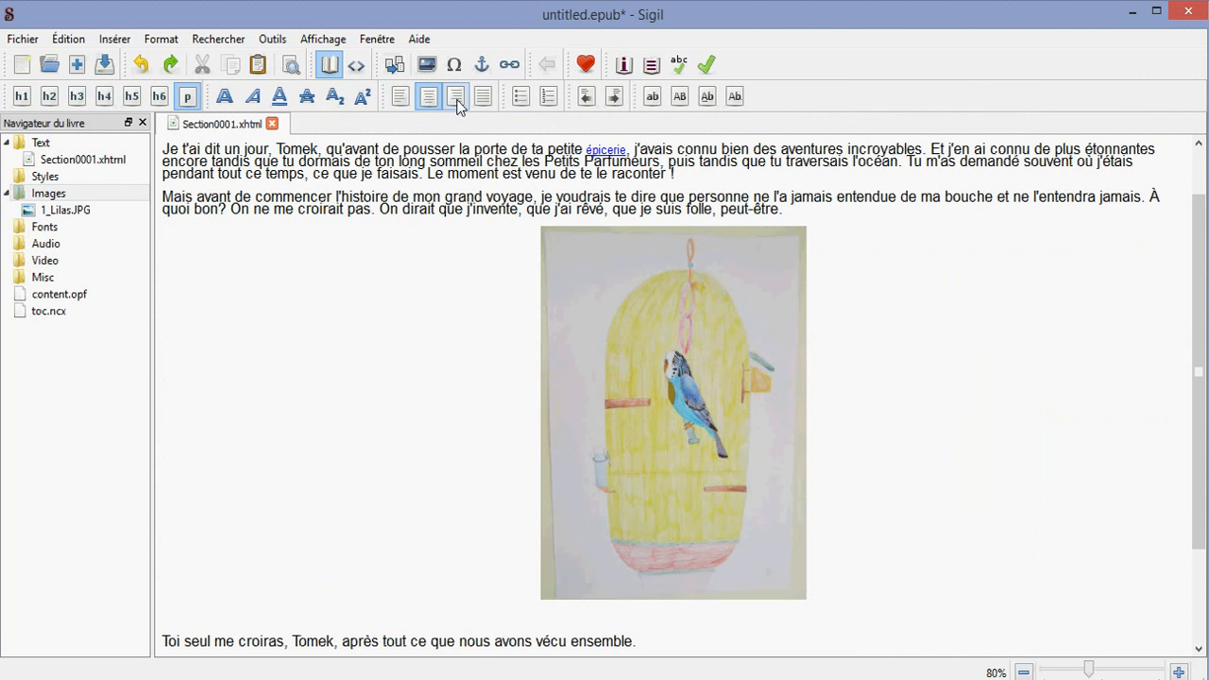
pyautogui.click(455, 98)
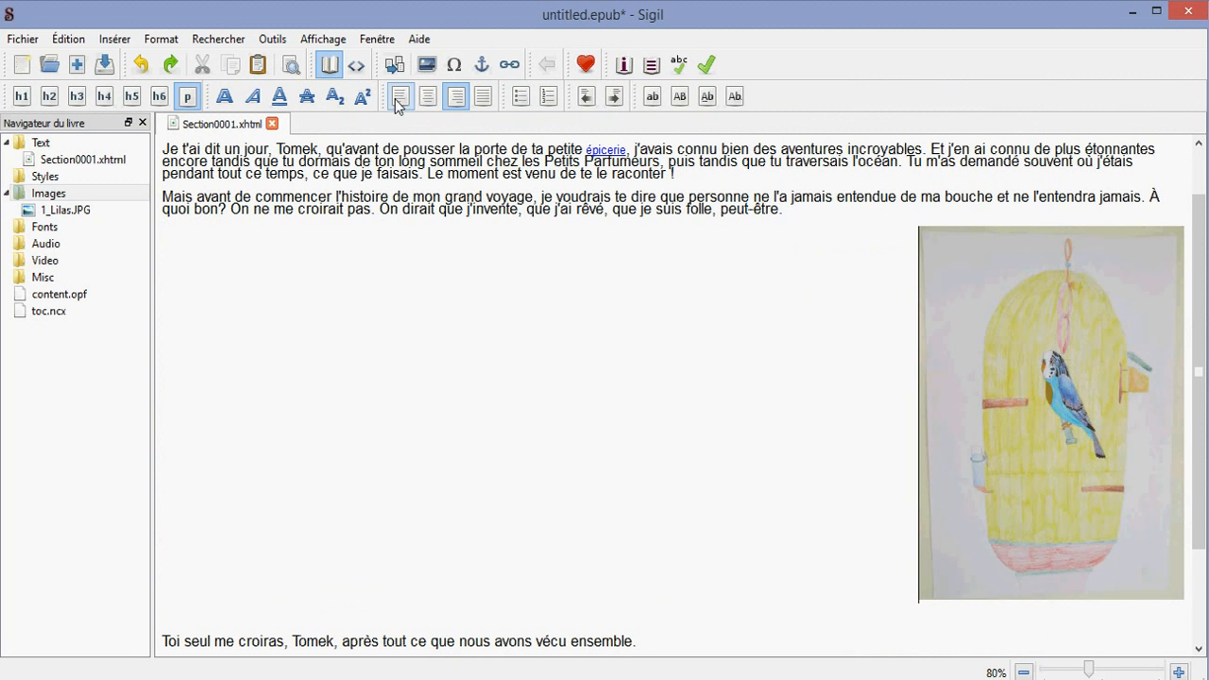
pyautogui.click(428, 97)
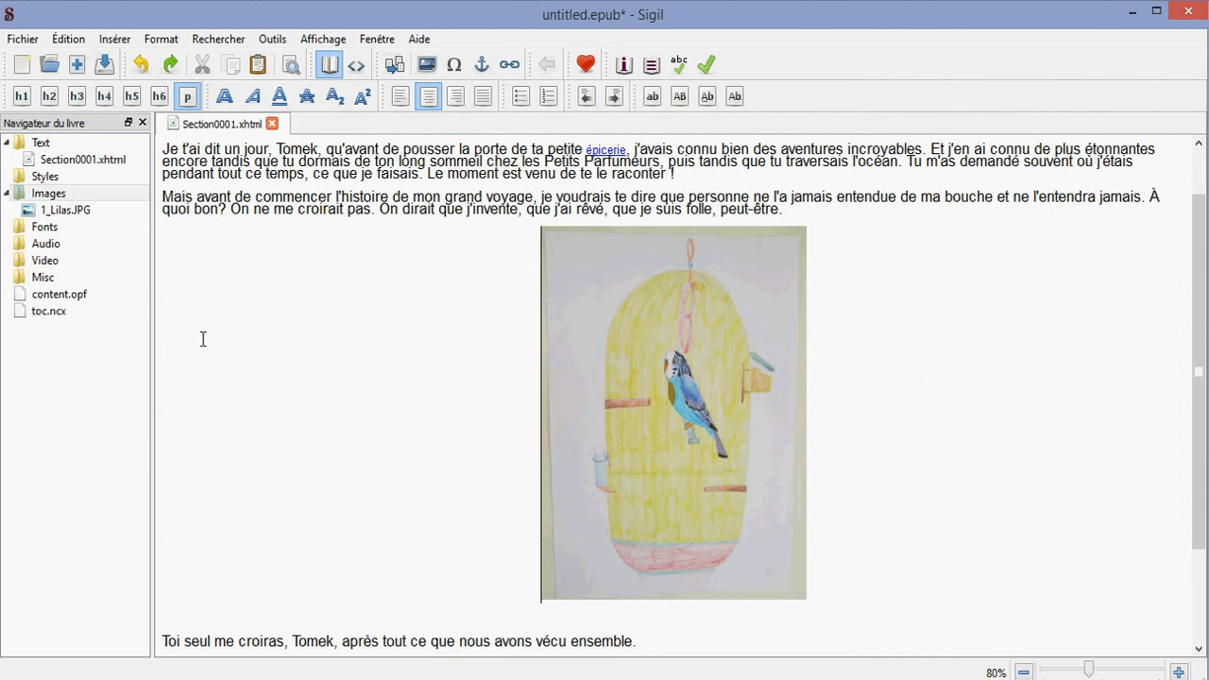
# Add the existing file texte_prologue.mp3 from Enregistrement_2's 1_Prologue folder to the book's Audio folder.
pyautogui.click(57, 246)
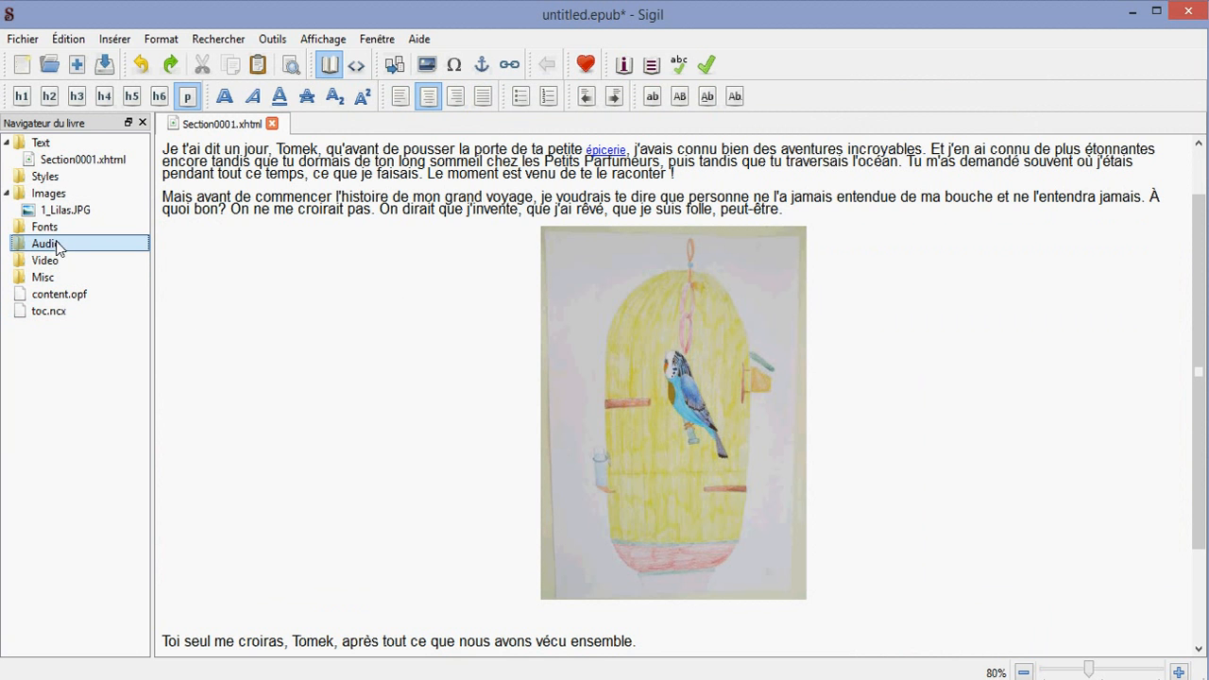
pyautogui.rightClick(57, 248)
pyautogui.click(108, 254)
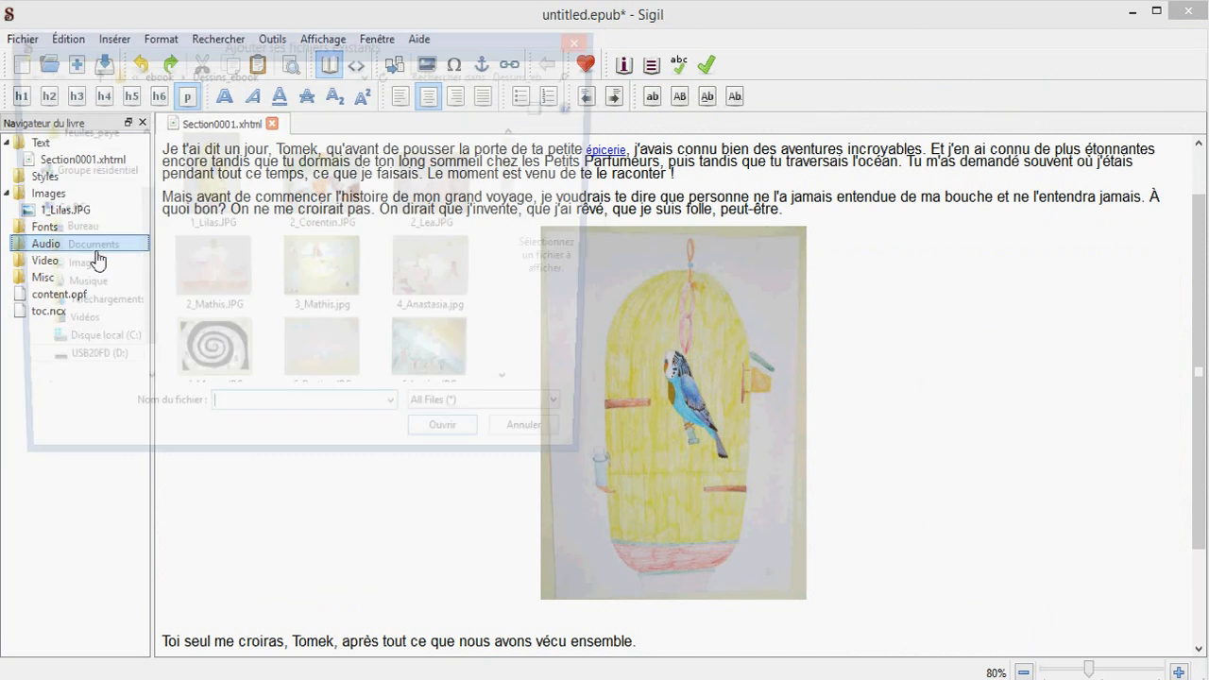
pyautogui.click(91, 73)
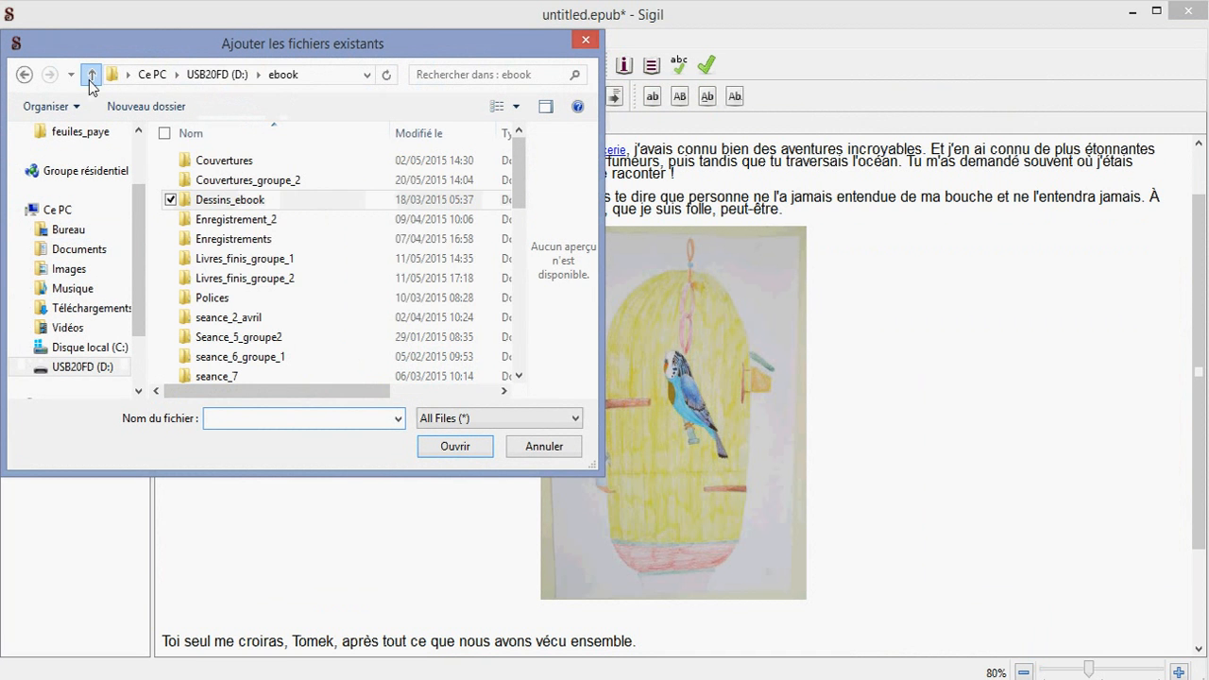
pyautogui.doubleClick(219, 223)
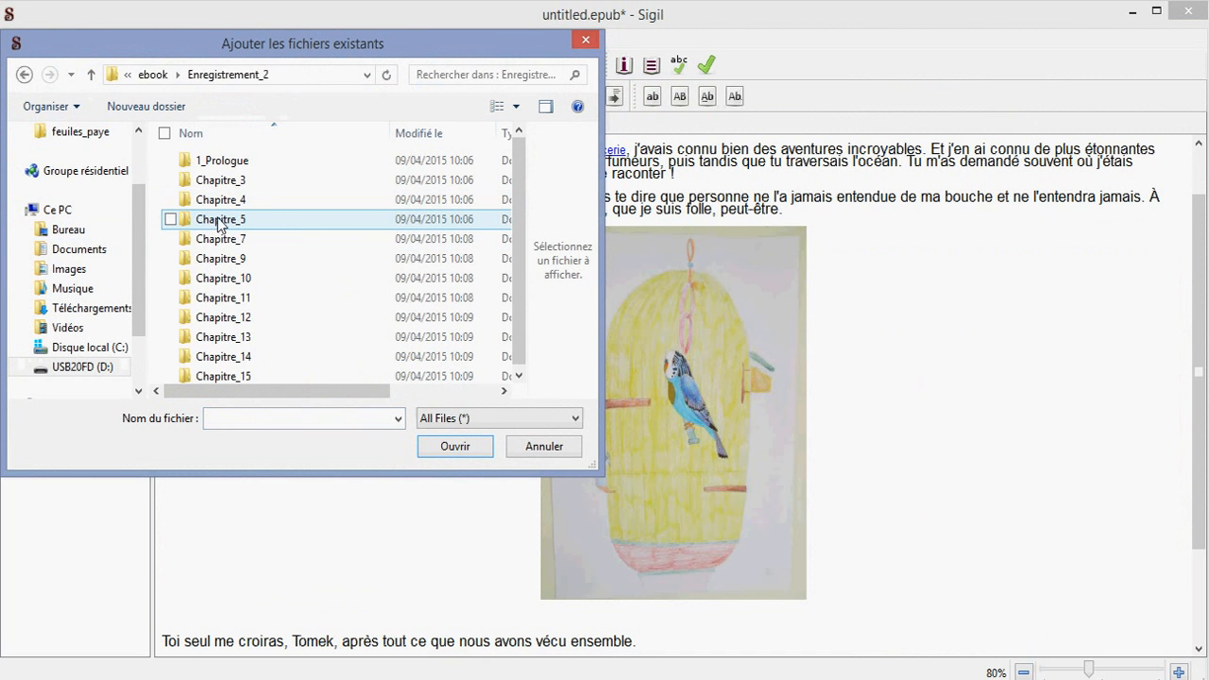
pyautogui.doubleClick(223, 162)
pyautogui.click(224, 163)
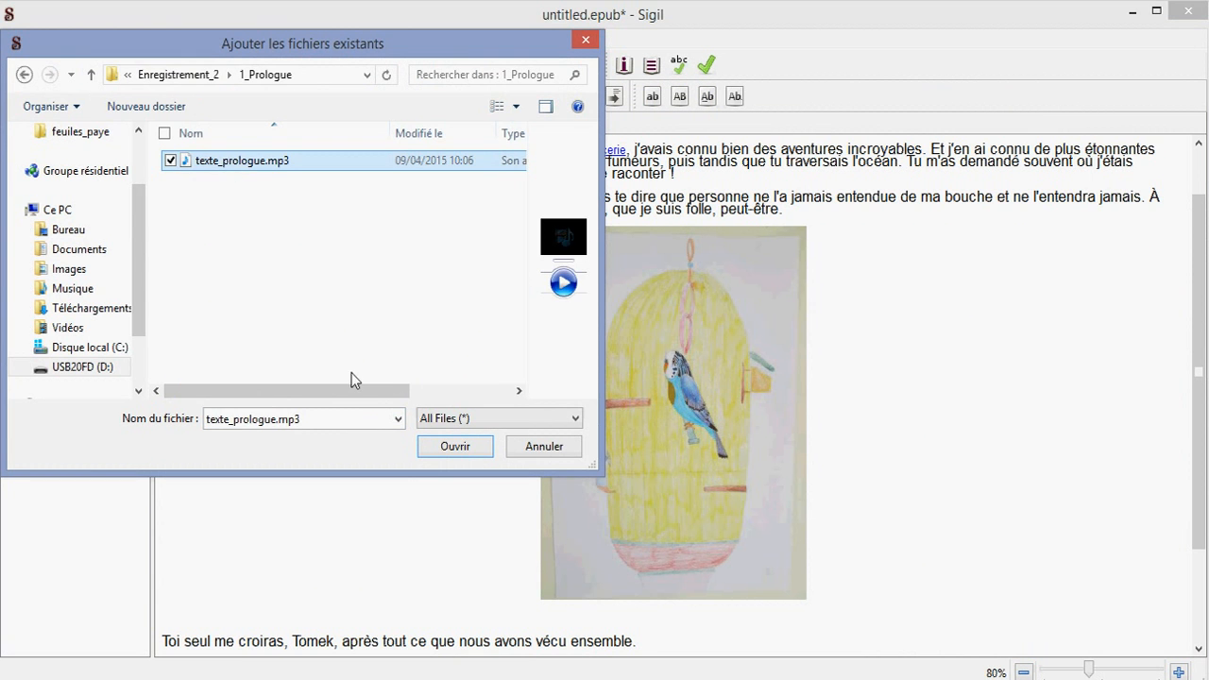
pyautogui.click(436, 448)
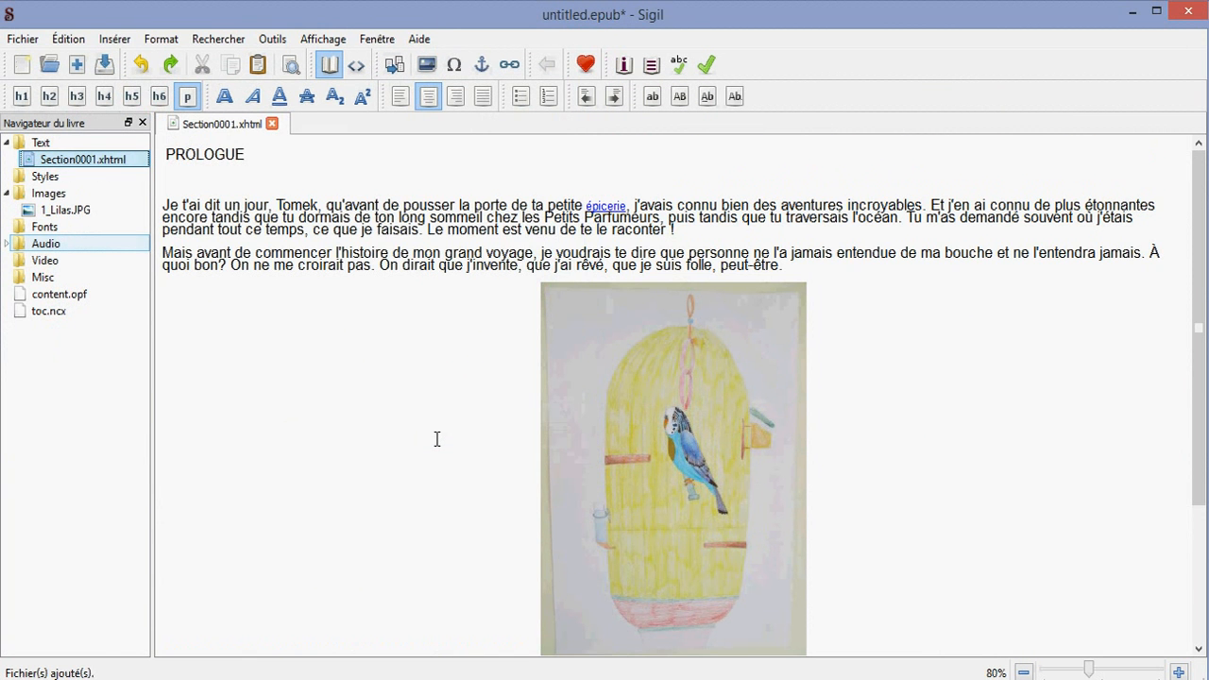
# Add a paragraph after "Et maintenant, écoute-moi." and insert the audio file texte_prologue.mp3 there.
pyautogui.scroll(-5, 453, 432)
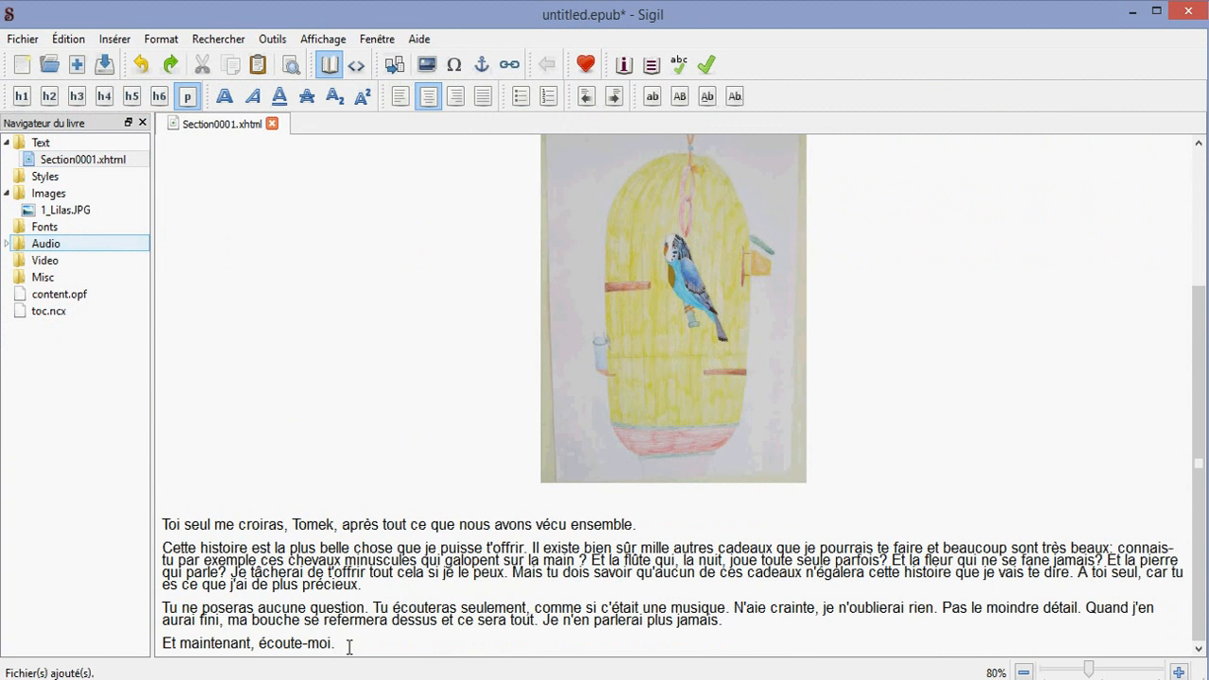
pyautogui.click(348, 647)
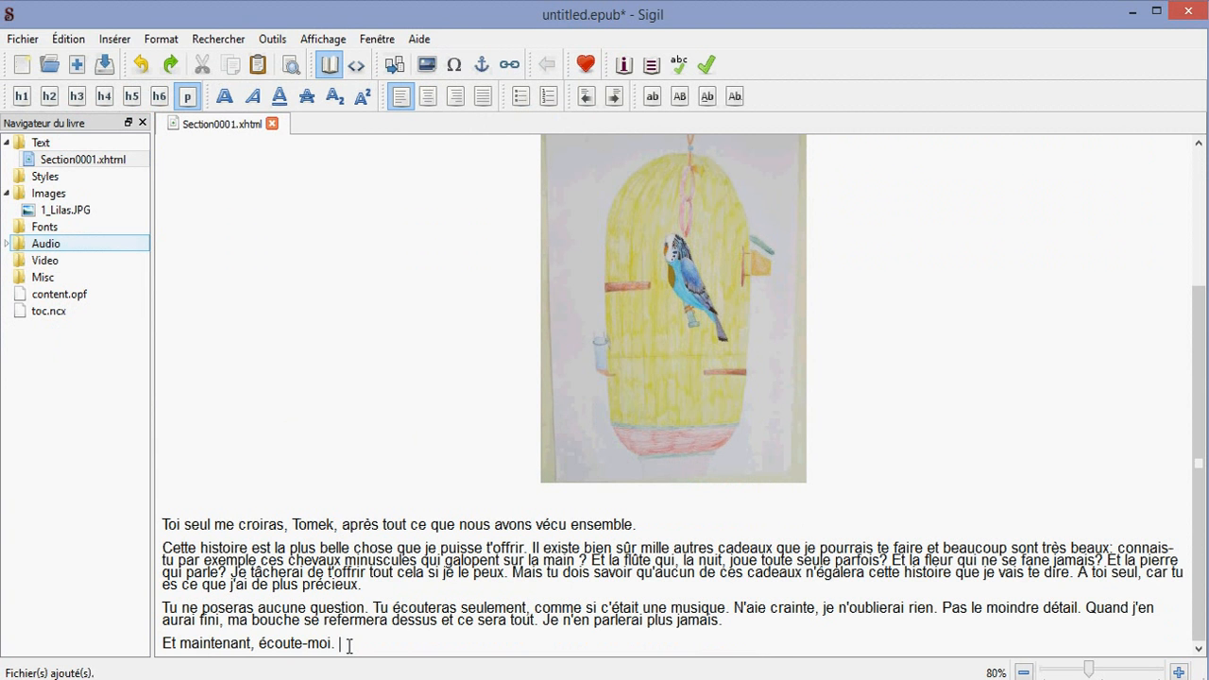
pyautogui.press('Return')
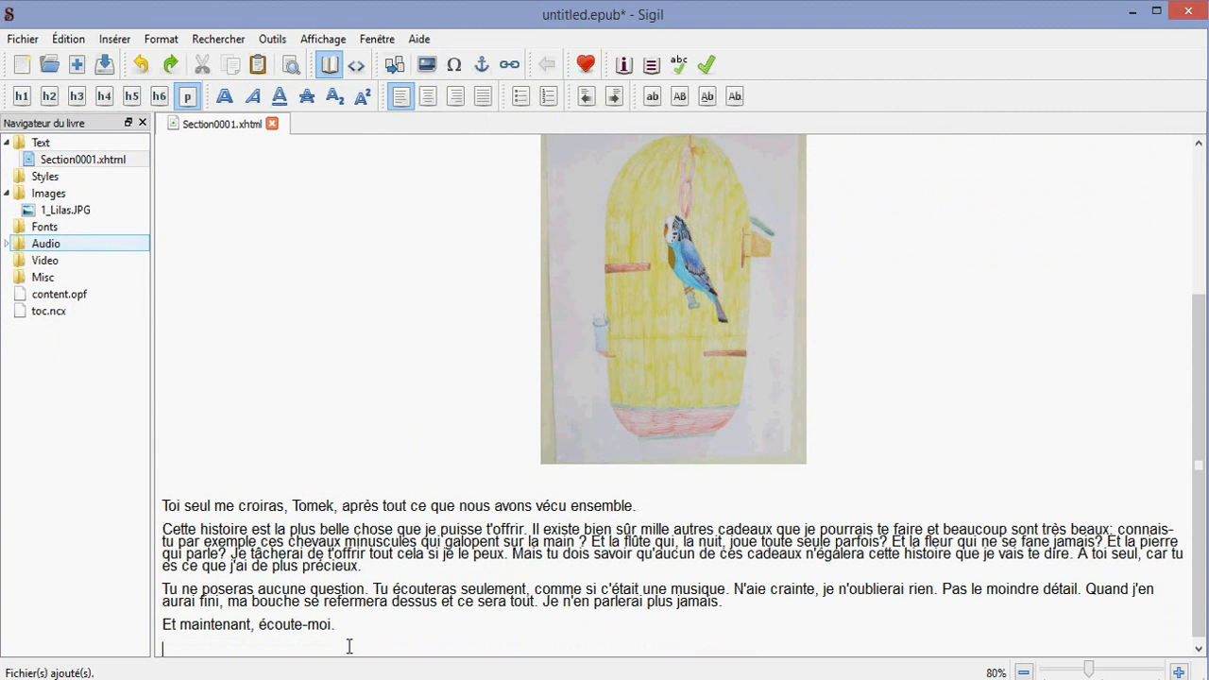
pyautogui.click(116, 40)
pyautogui.click(128, 89)
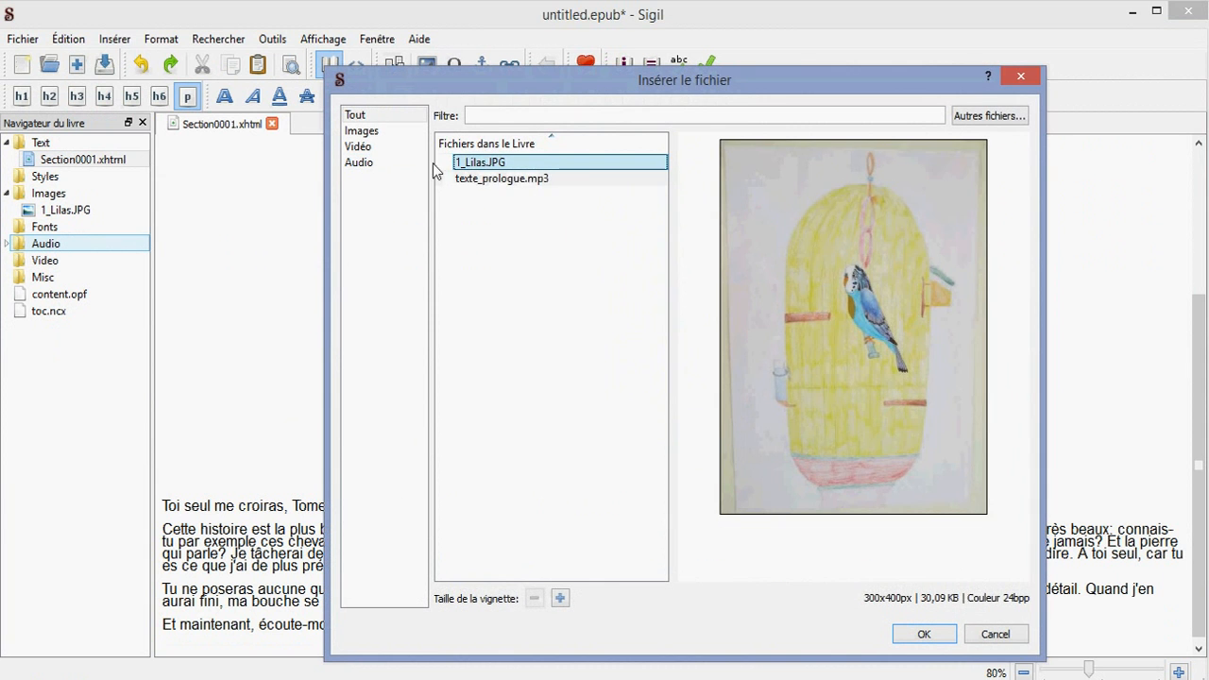
pyautogui.click(472, 179)
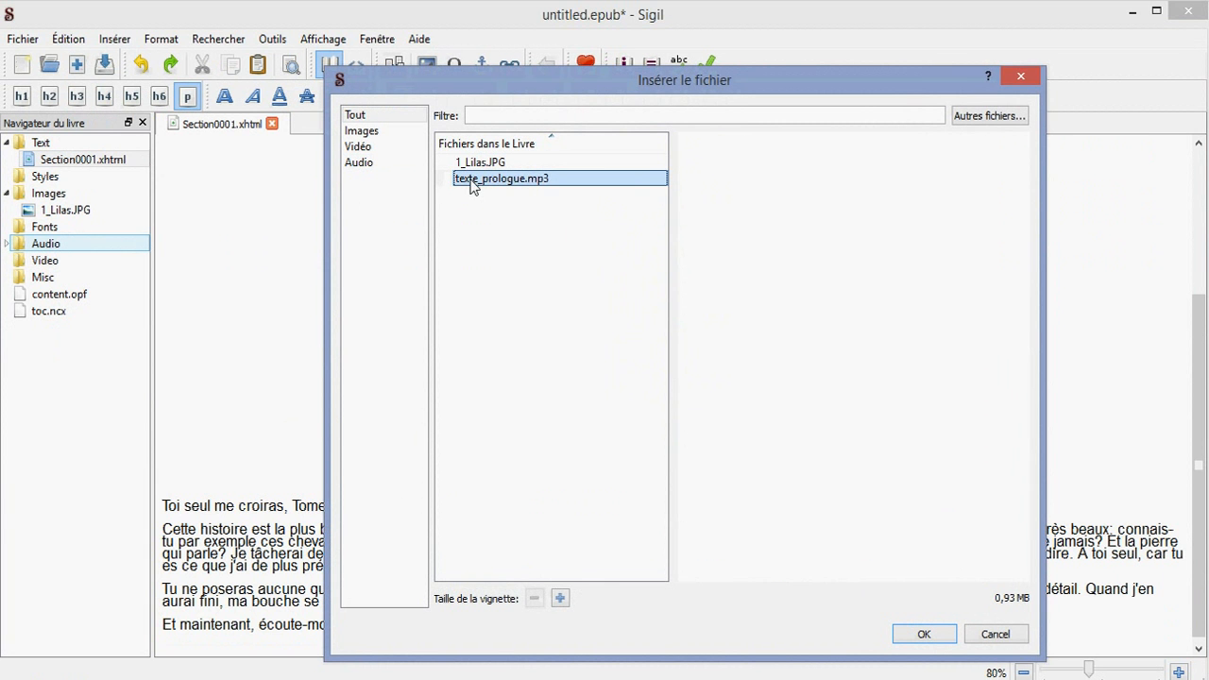
pyautogui.click(924, 634)
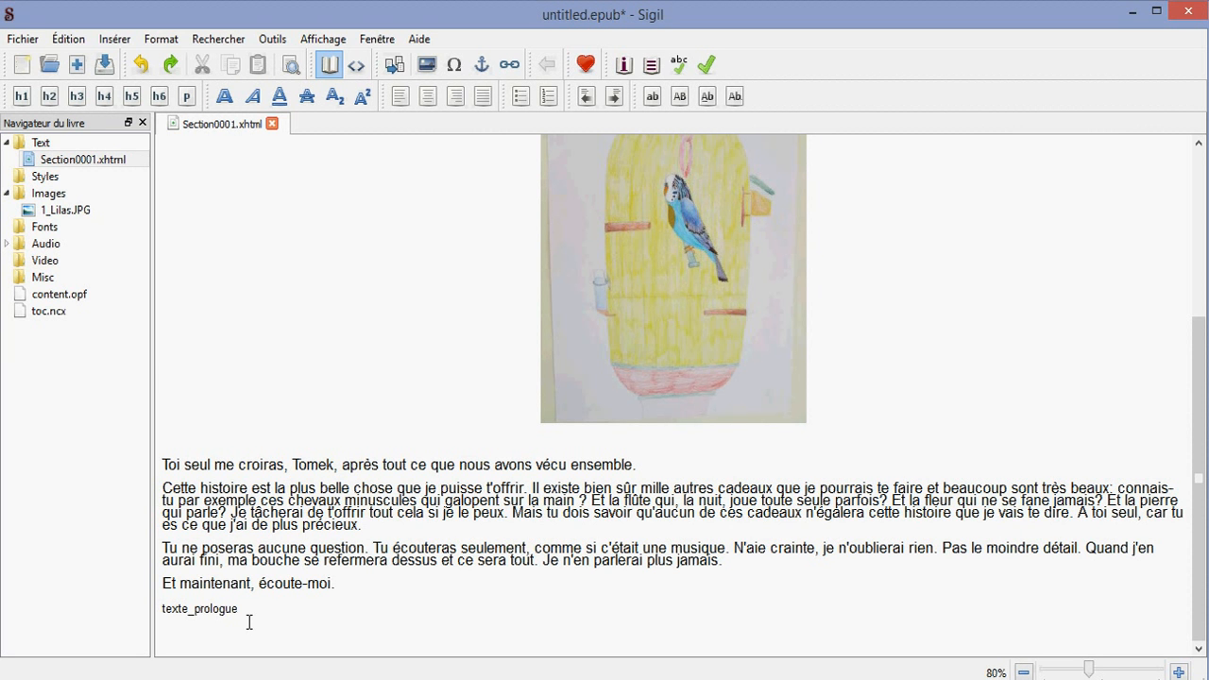
# Try saving the book as test.epub in the Bureau folder, and cancel the save.
pyautogui.click(23, 40)
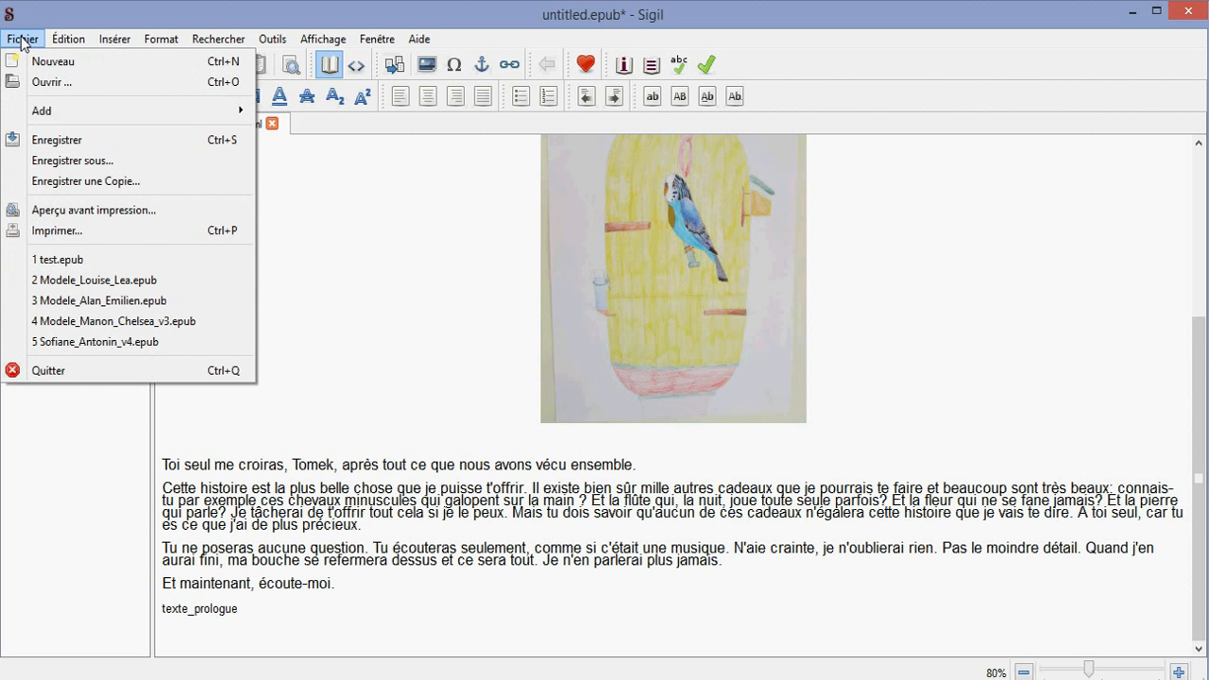
pyautogui.click(73, 165)
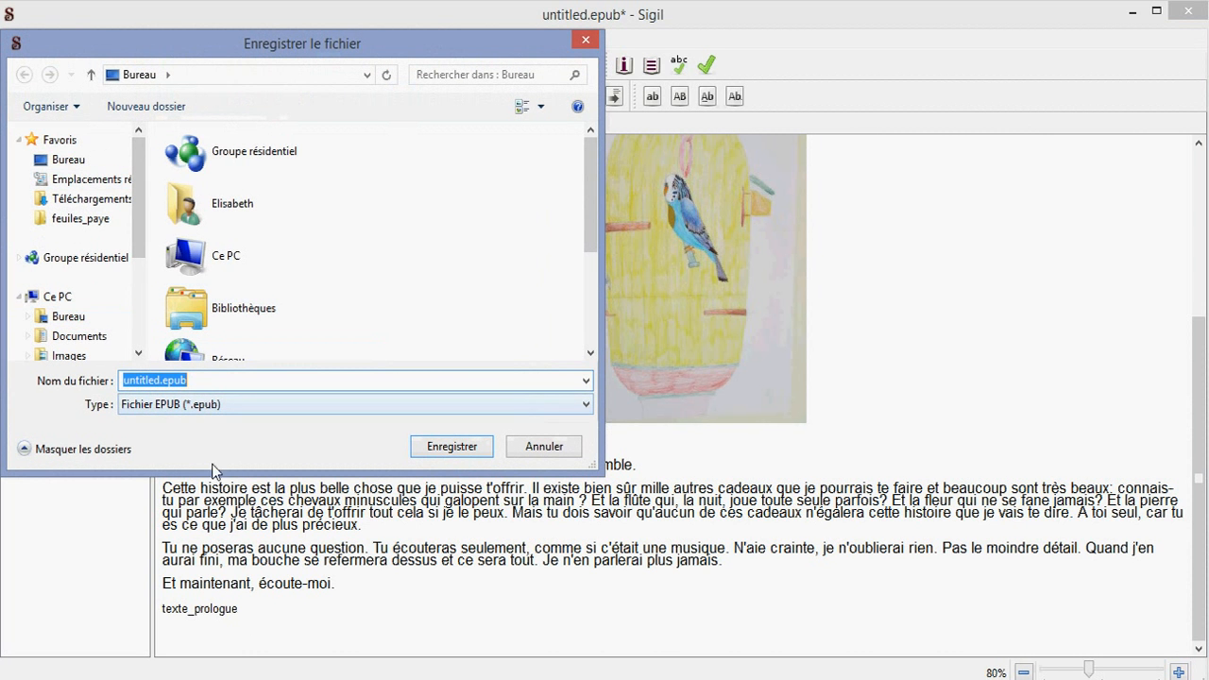
pyautogui.click(162, 379)
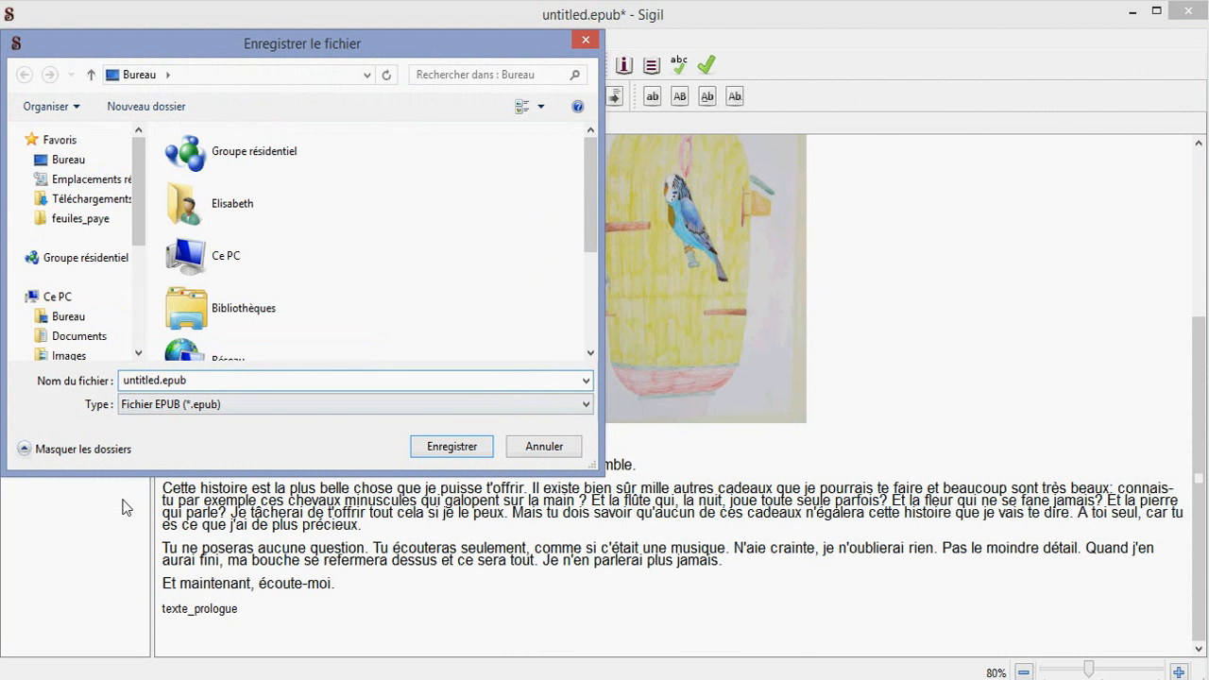
pyautogui.press('BackSpace')
pyautogui.press('BackSpace')
pyautogui.press('BackSpace')
pyautogui.press('BackSpace')
pyautogui.press('BackSpace')
pyautogui.press('BackSpace')
pyautogui.press('BackSpace')
pyautogui.press('BackSpace')
pyautogui.write('test')
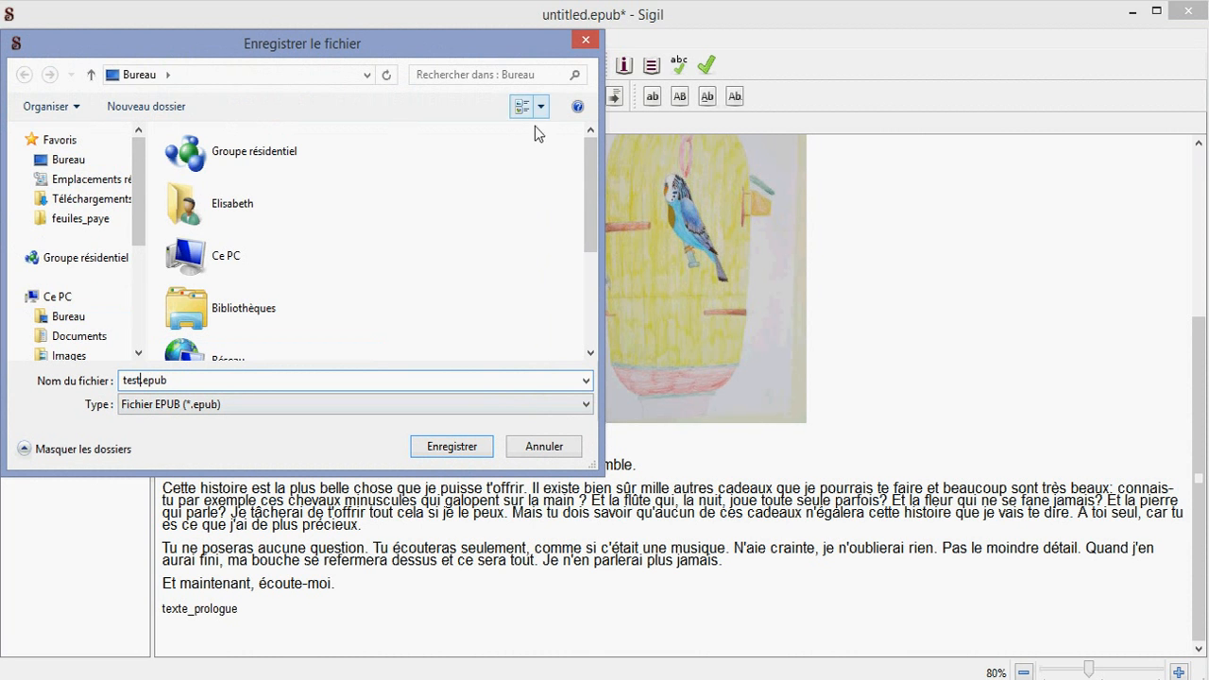
pyautogui.click(544, 445)
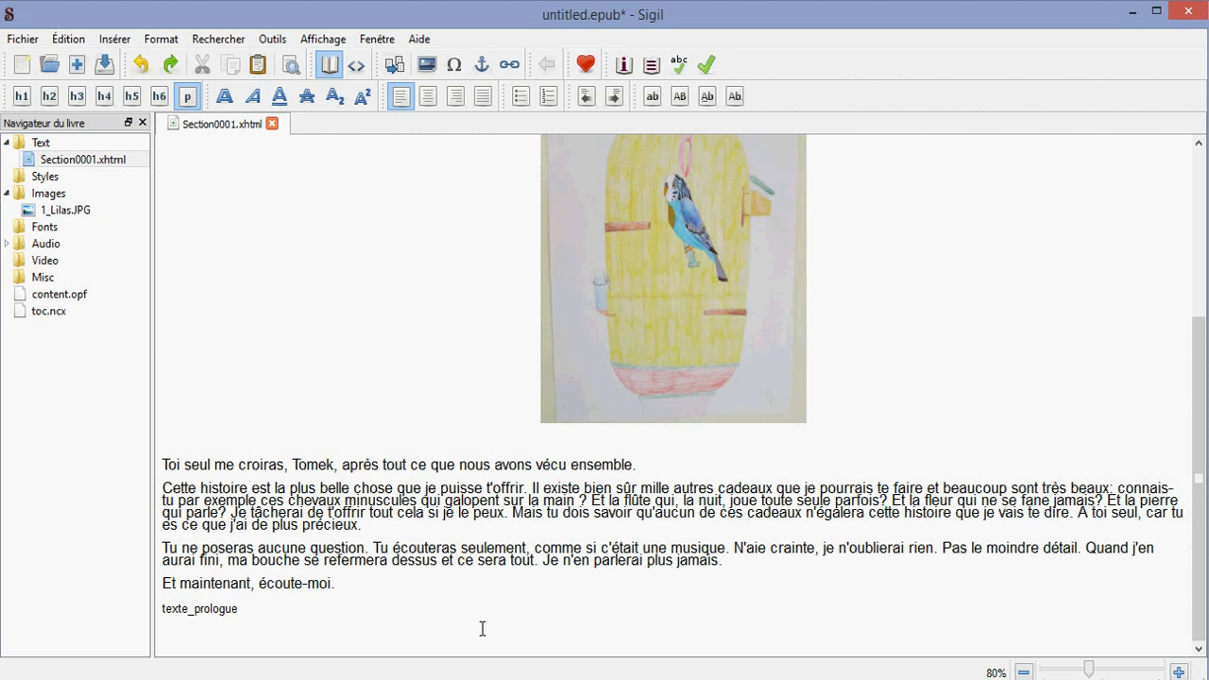
# Switch to Chrome, bring up the "Remix, mashup" page in a maximized window and go to the start of its Ressources section.
pyautogui.click(330, 679)
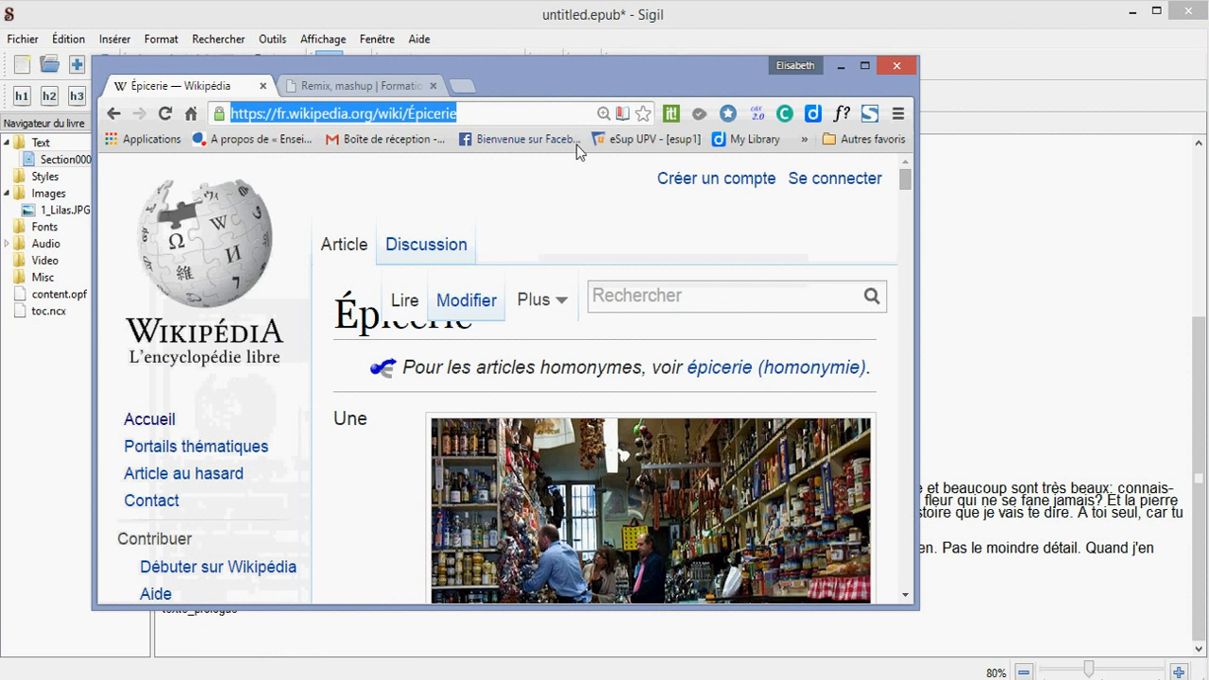
pyautogui.click(365, 86)
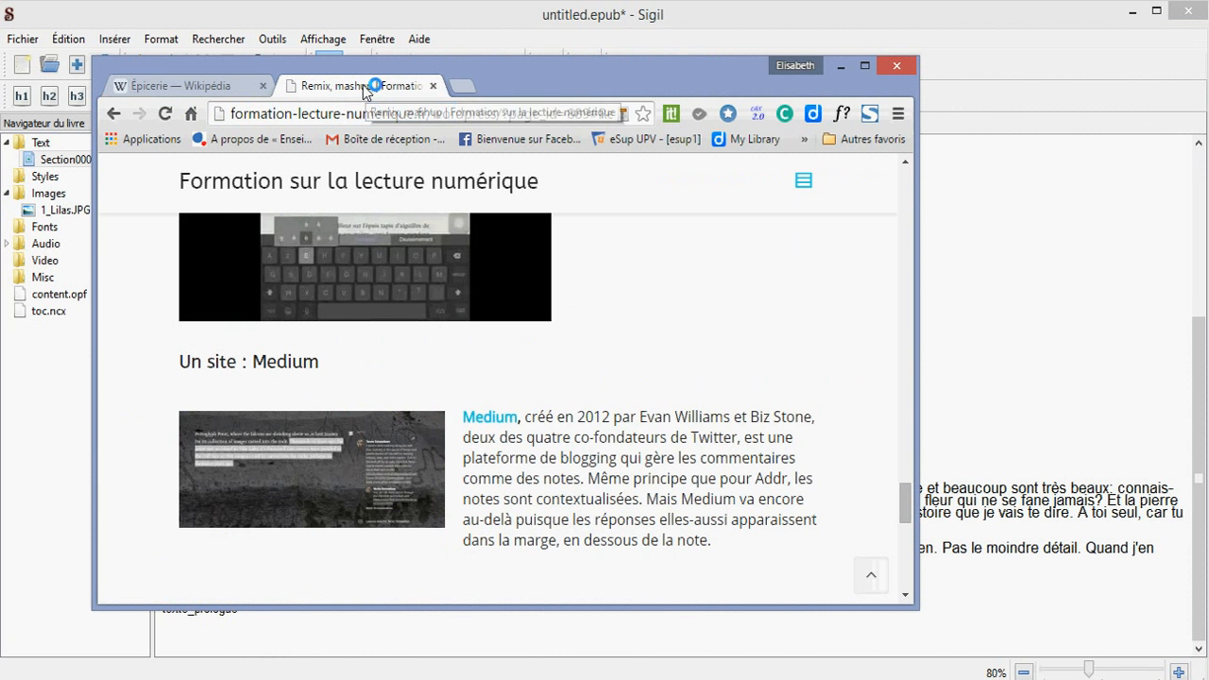
pyautogui.click(864, 67)
pyautogui.scroll(20, 936, 283)
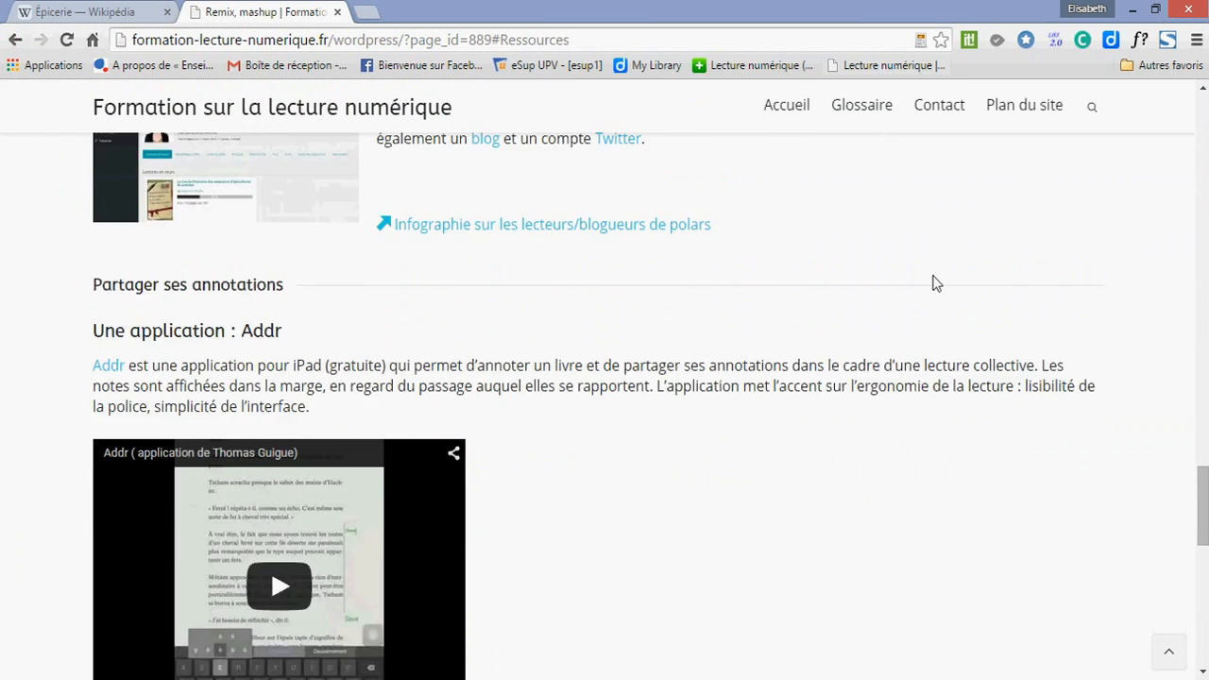
pyautogui.scroll(10, 936, 284)
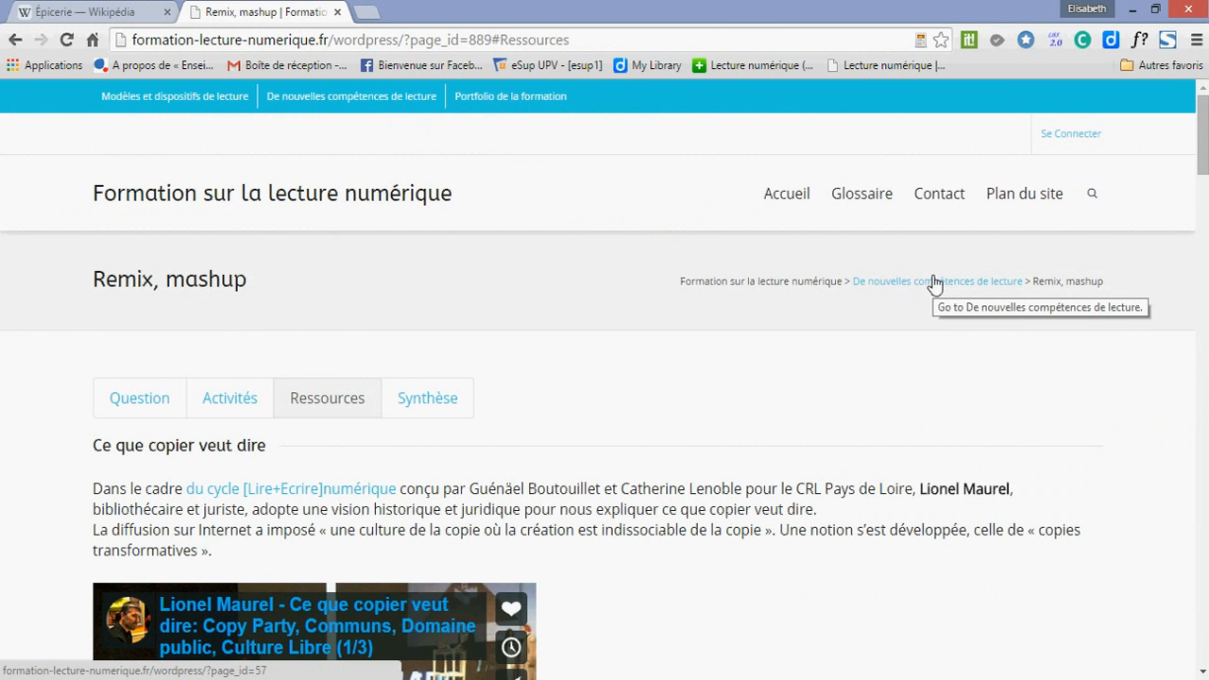
pyautogui.scroll(-2, 933, 283)
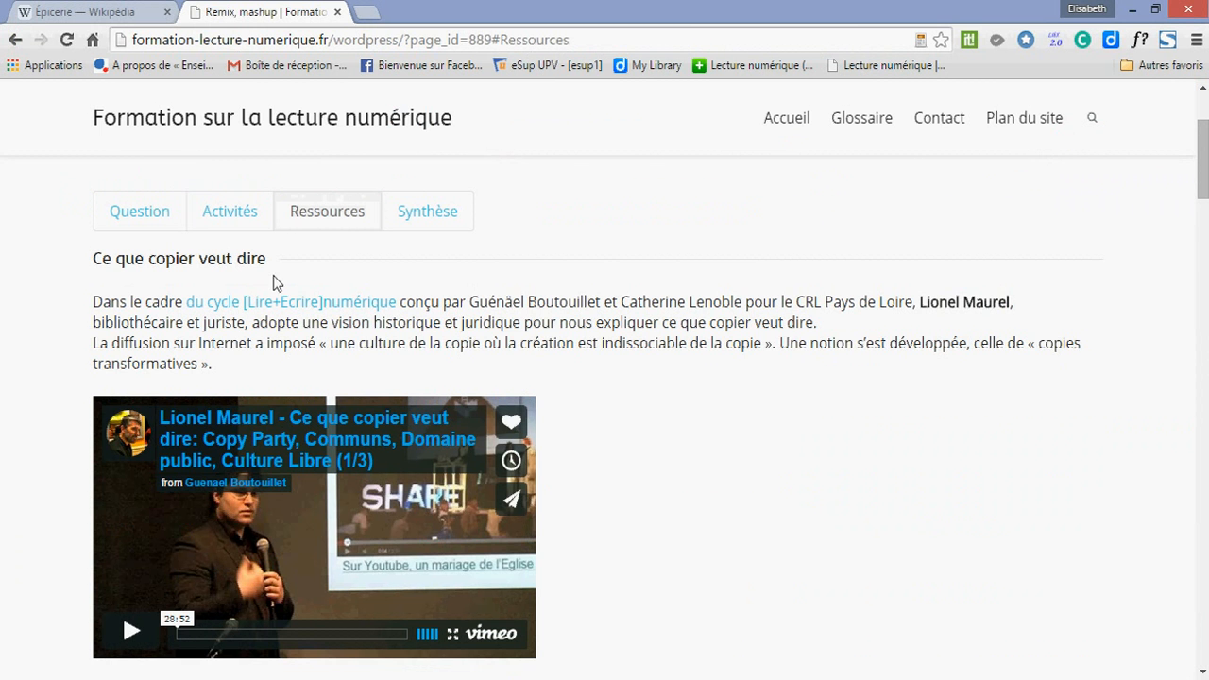
# Copy the page content from the heading "Ce que copier veut dire" down through the following sections, including their images.
pyautogui.moveTo(94, 264)
pyautogui.mouseDown()
pyautogui.moveTo(166, 407)
pyautogui.moveTo(235, 454)
pyautogui.moveTo(229, 425)
pyautogui.moveTo(253, 370)
pyautogui.moveTo(528, 345)
pyautogui.mouseUp()
pyautogui.scroll(-4, 149, 379)
pyautogui.scroll(-3, 151, 387)
pyautogui.scroll(-4, 183, 413)
pyautogui.scroll(-7, 202, 424)
pyautogui.scroll(-14, 202, 423)
pyautogui.scroll(-3, 234, 453)
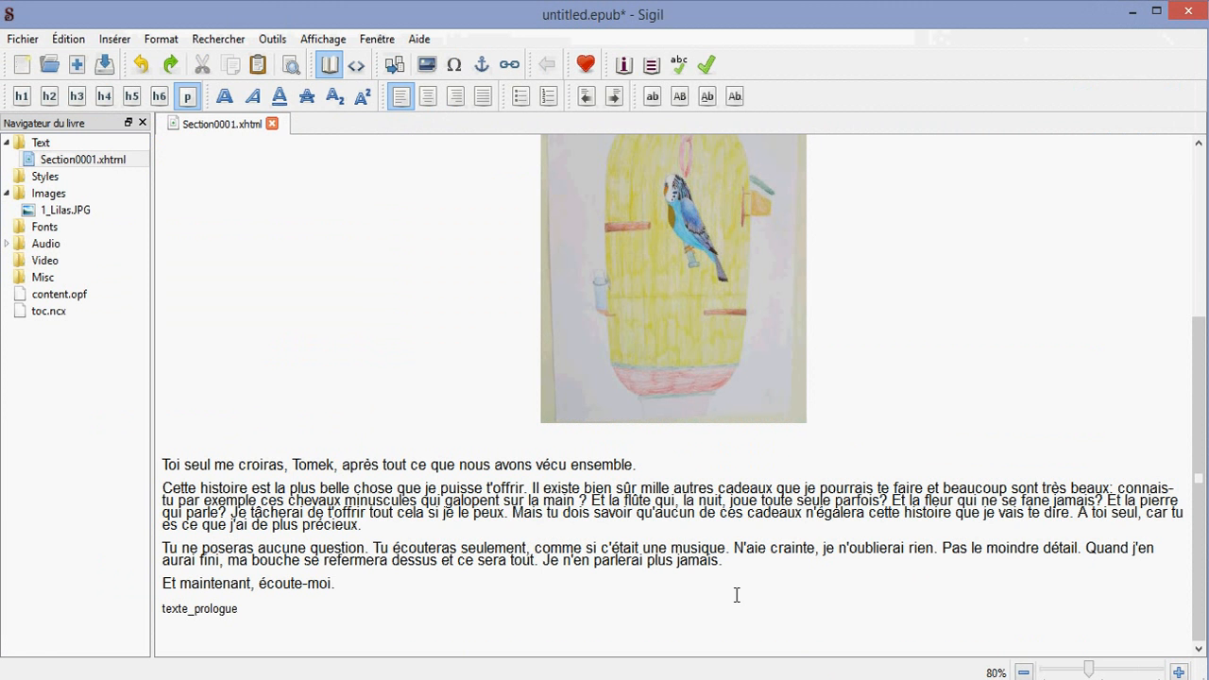
# In Sigil, add a line below the texte_prologue audio and paste the copied web content there.
pyautogui.click(327, 608)
pyautogui.press('Return')
pyautogui.hotkey('ctrl', 'v')
# Remove the blank video space after "copies transformatives" and start a new paragraph at "La dernière partie de la conférence".
pyautogui.scroll(15, 327, 608)
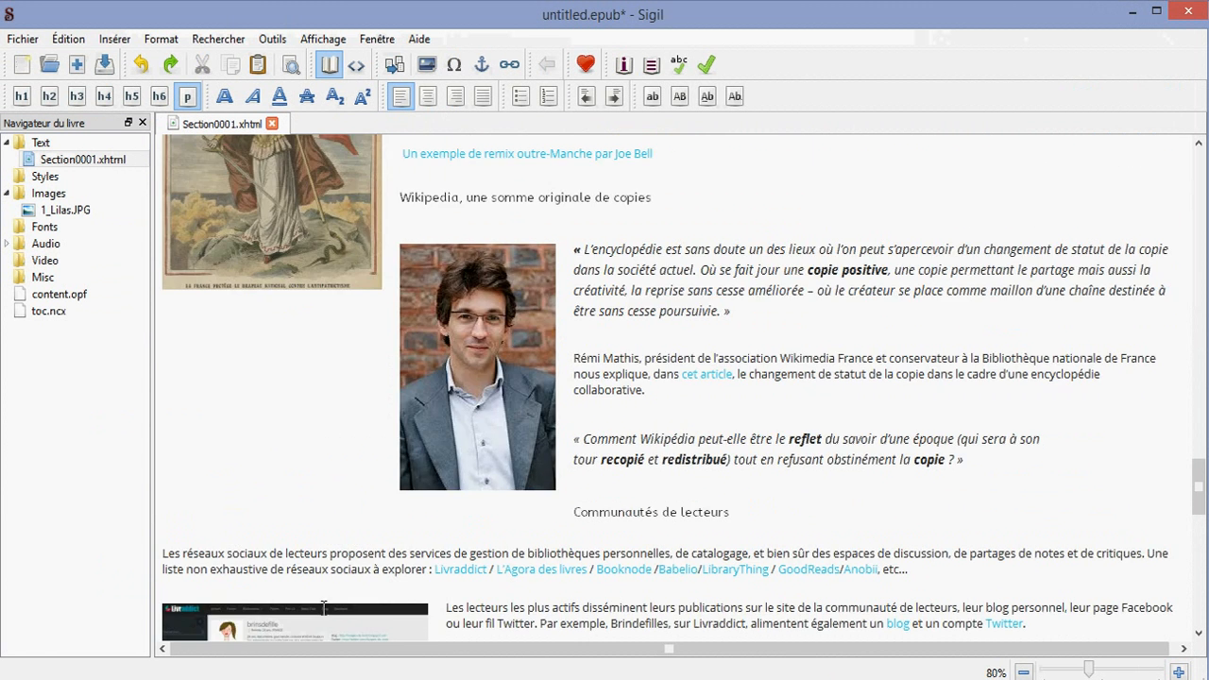
pyautogui.scroll(10, 323, 608)
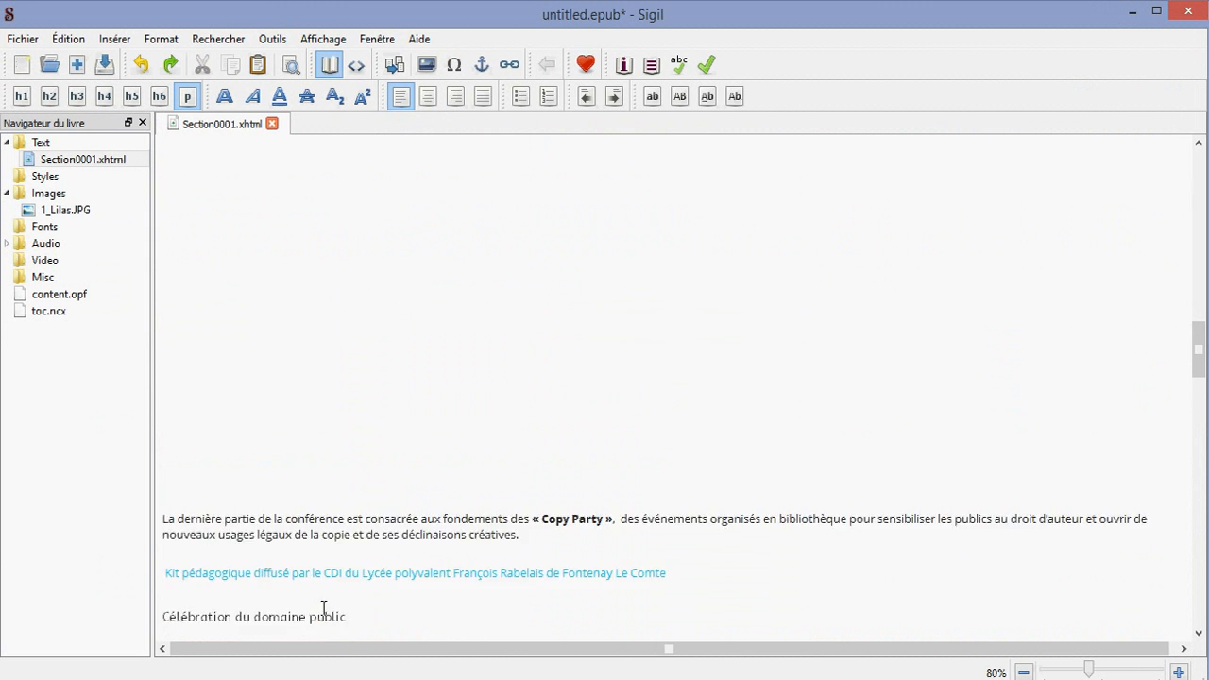
pyautogui.scroll(3, 323, 608)
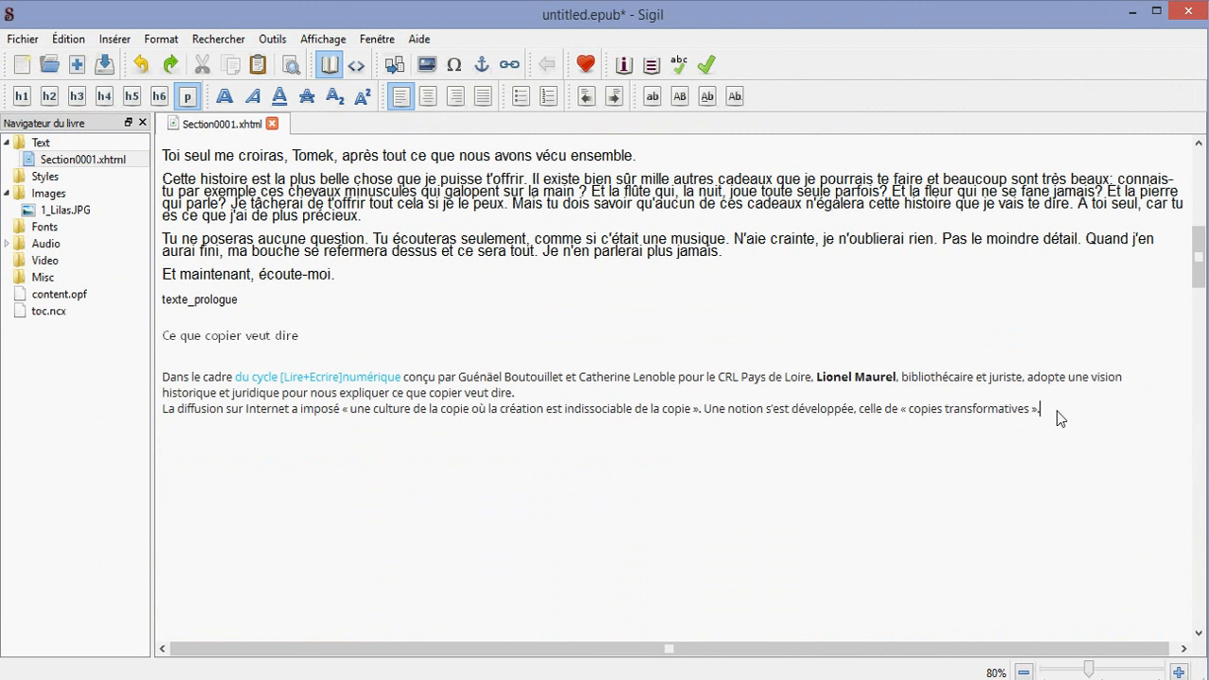
pyautogui.hotkey('ctrl', 'v')
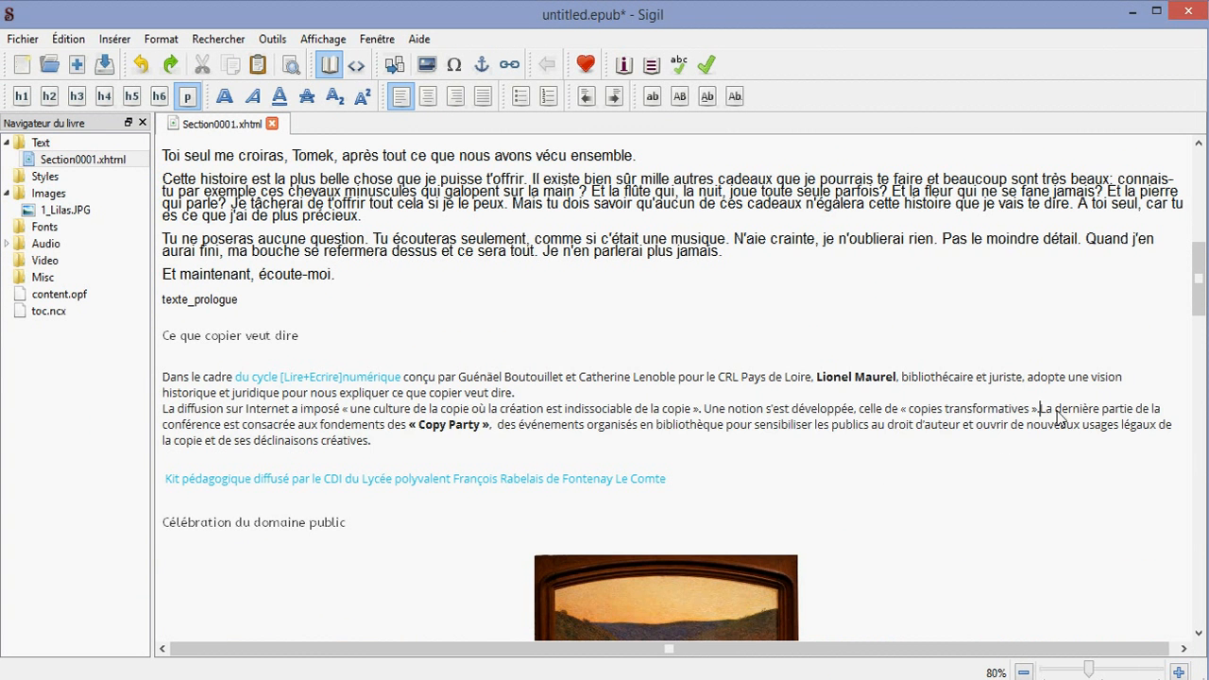
pyautogui.press('Return')
pyautogui.scroll(-3, 1049, 413)
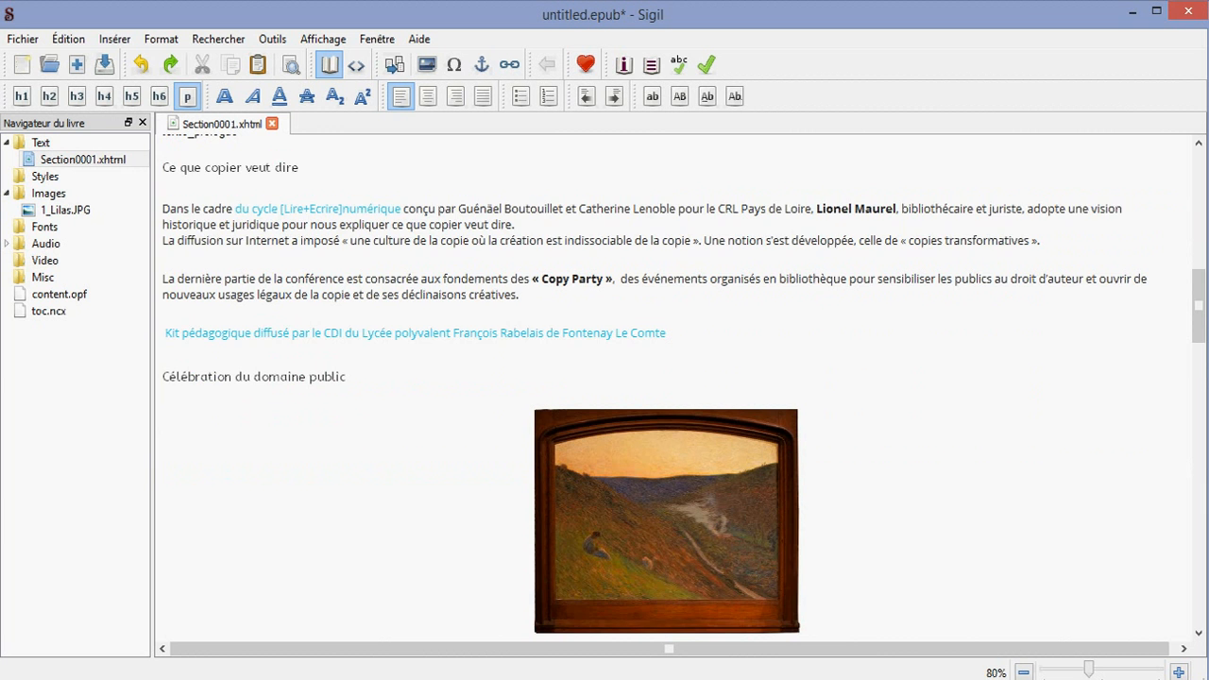
pyautogui.scroll(-4, 1125, 319)
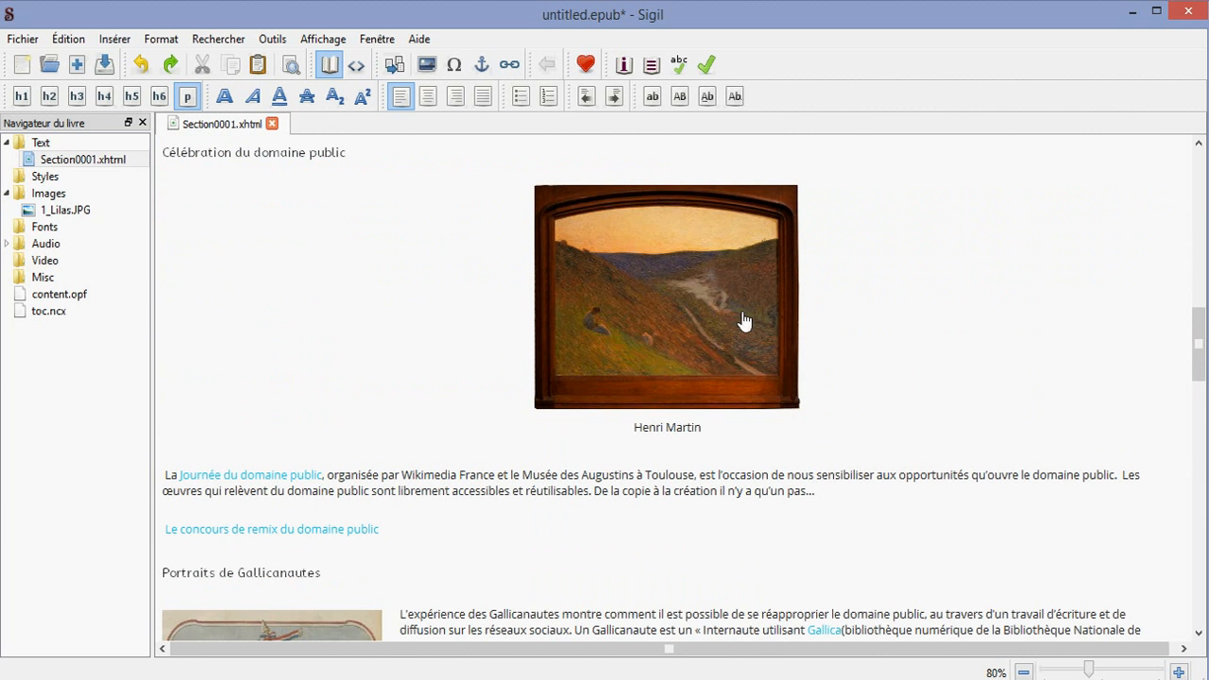
pyautogui.scroll(-3, 745, 321)
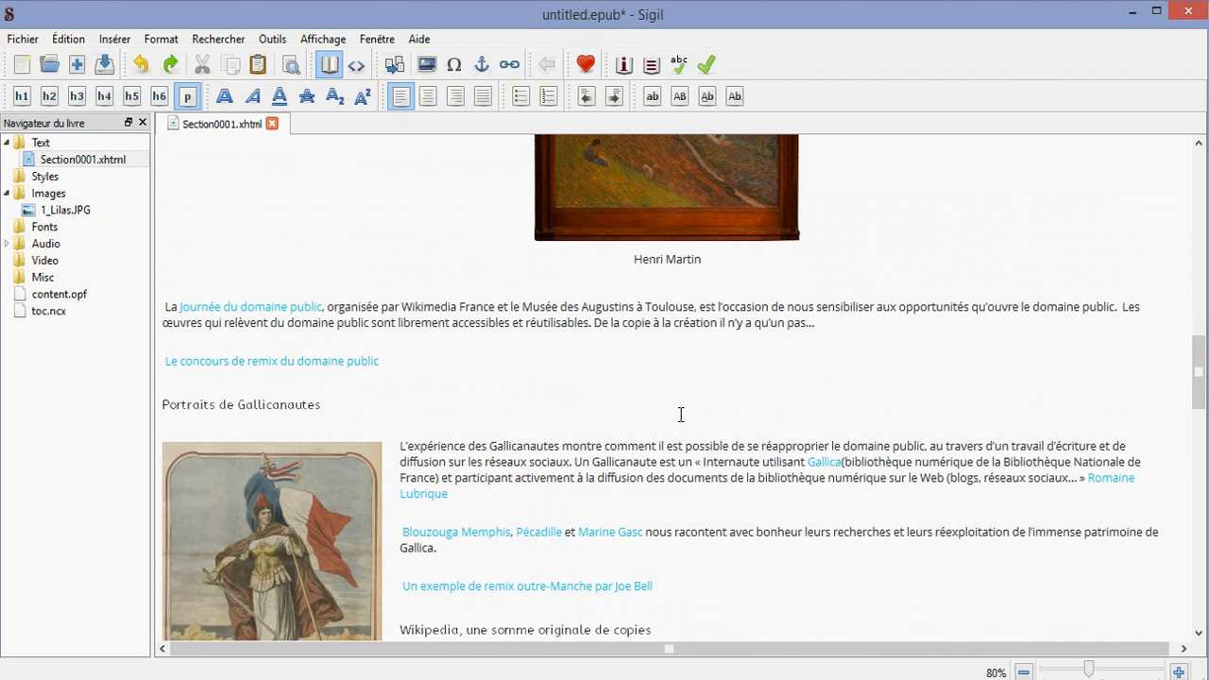
pyautogui.click(652, 679)
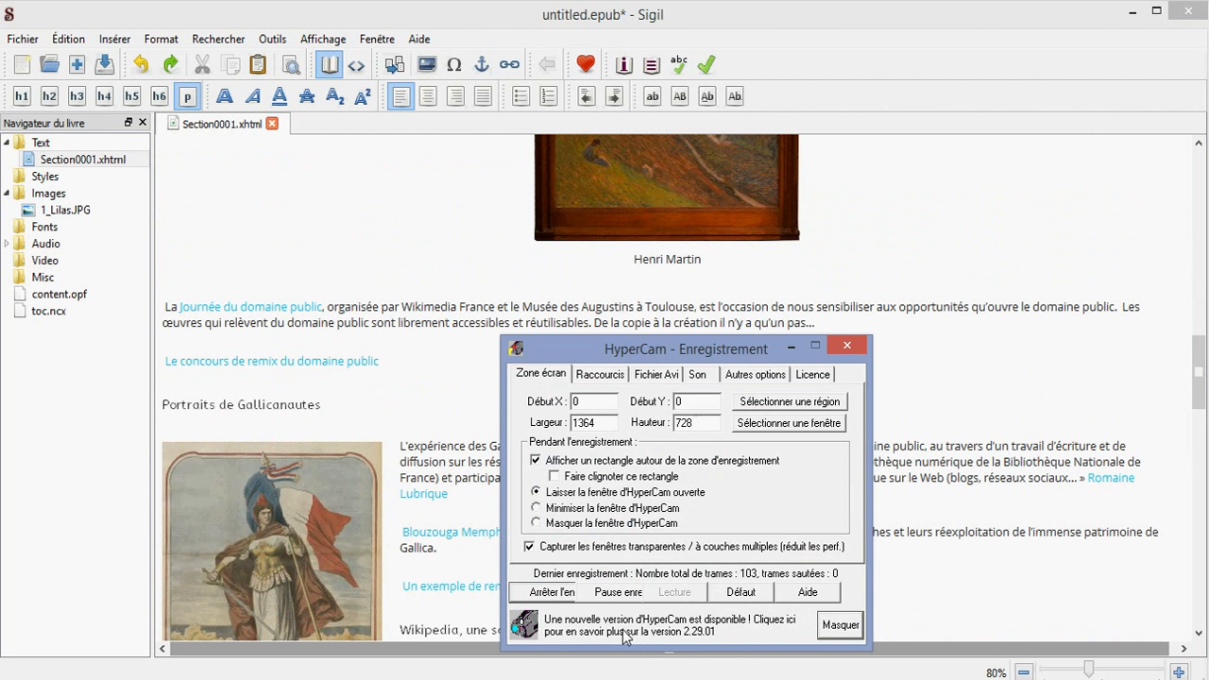